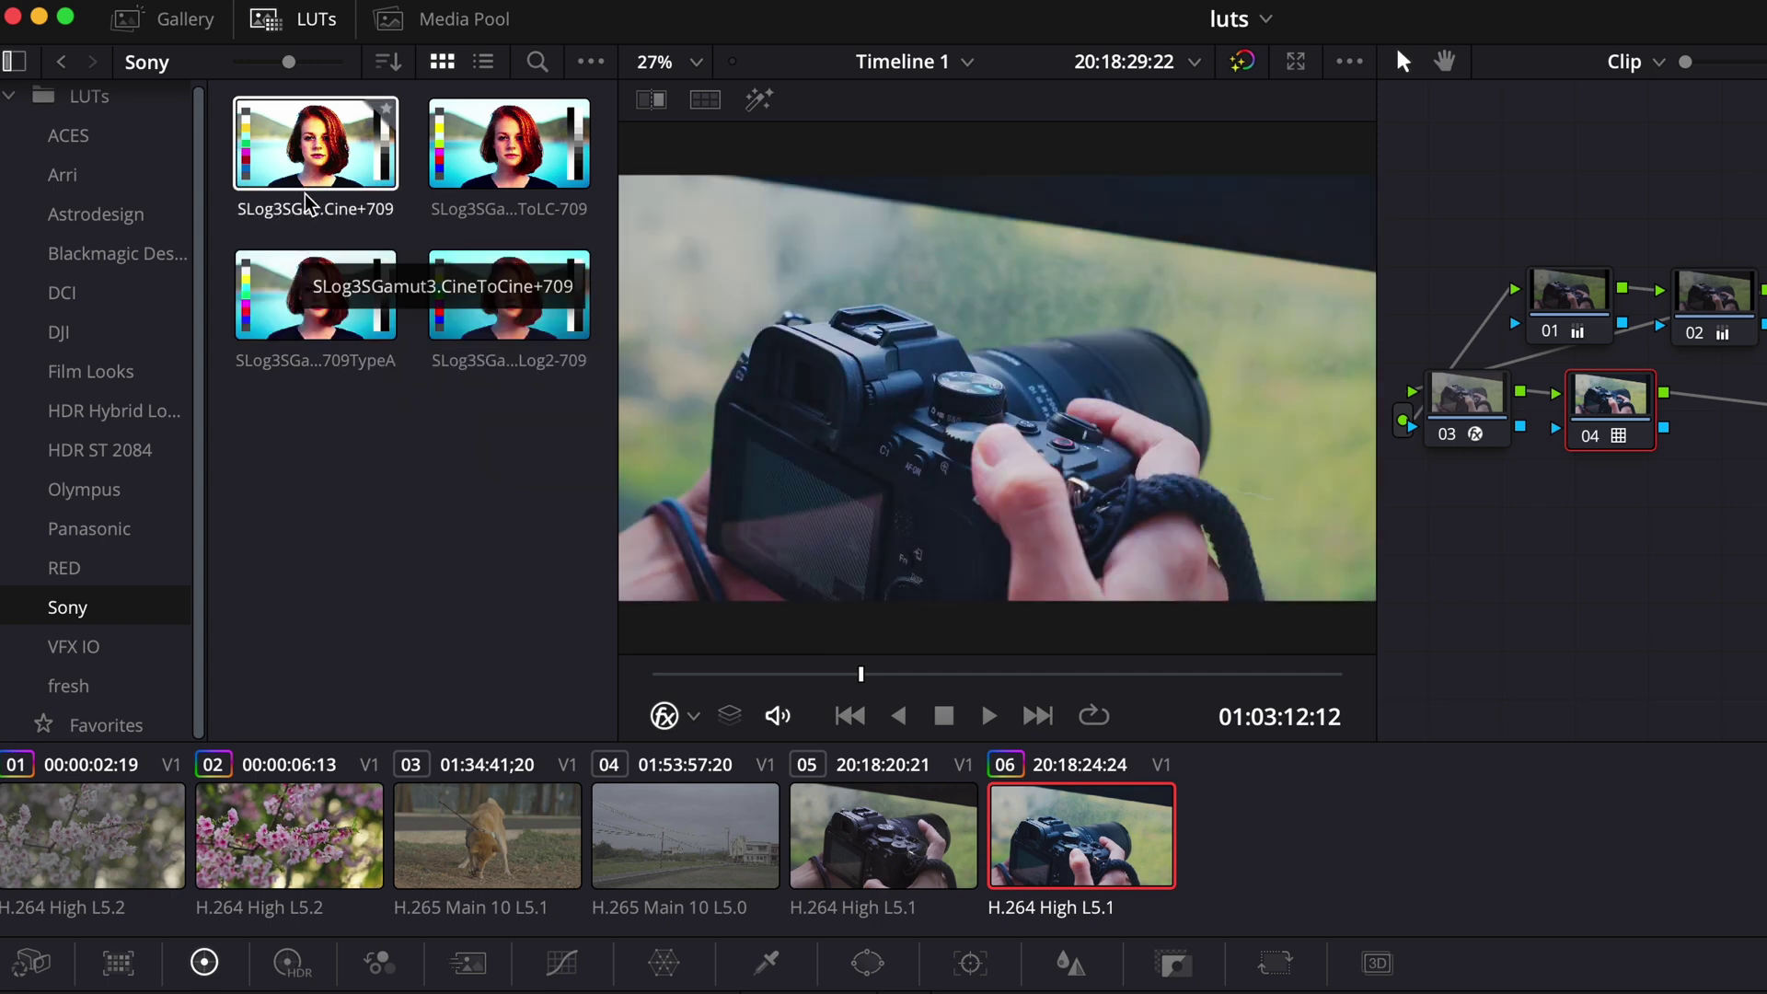
- Show the LUTs in the bundled RED collection
left_click(69, 568)
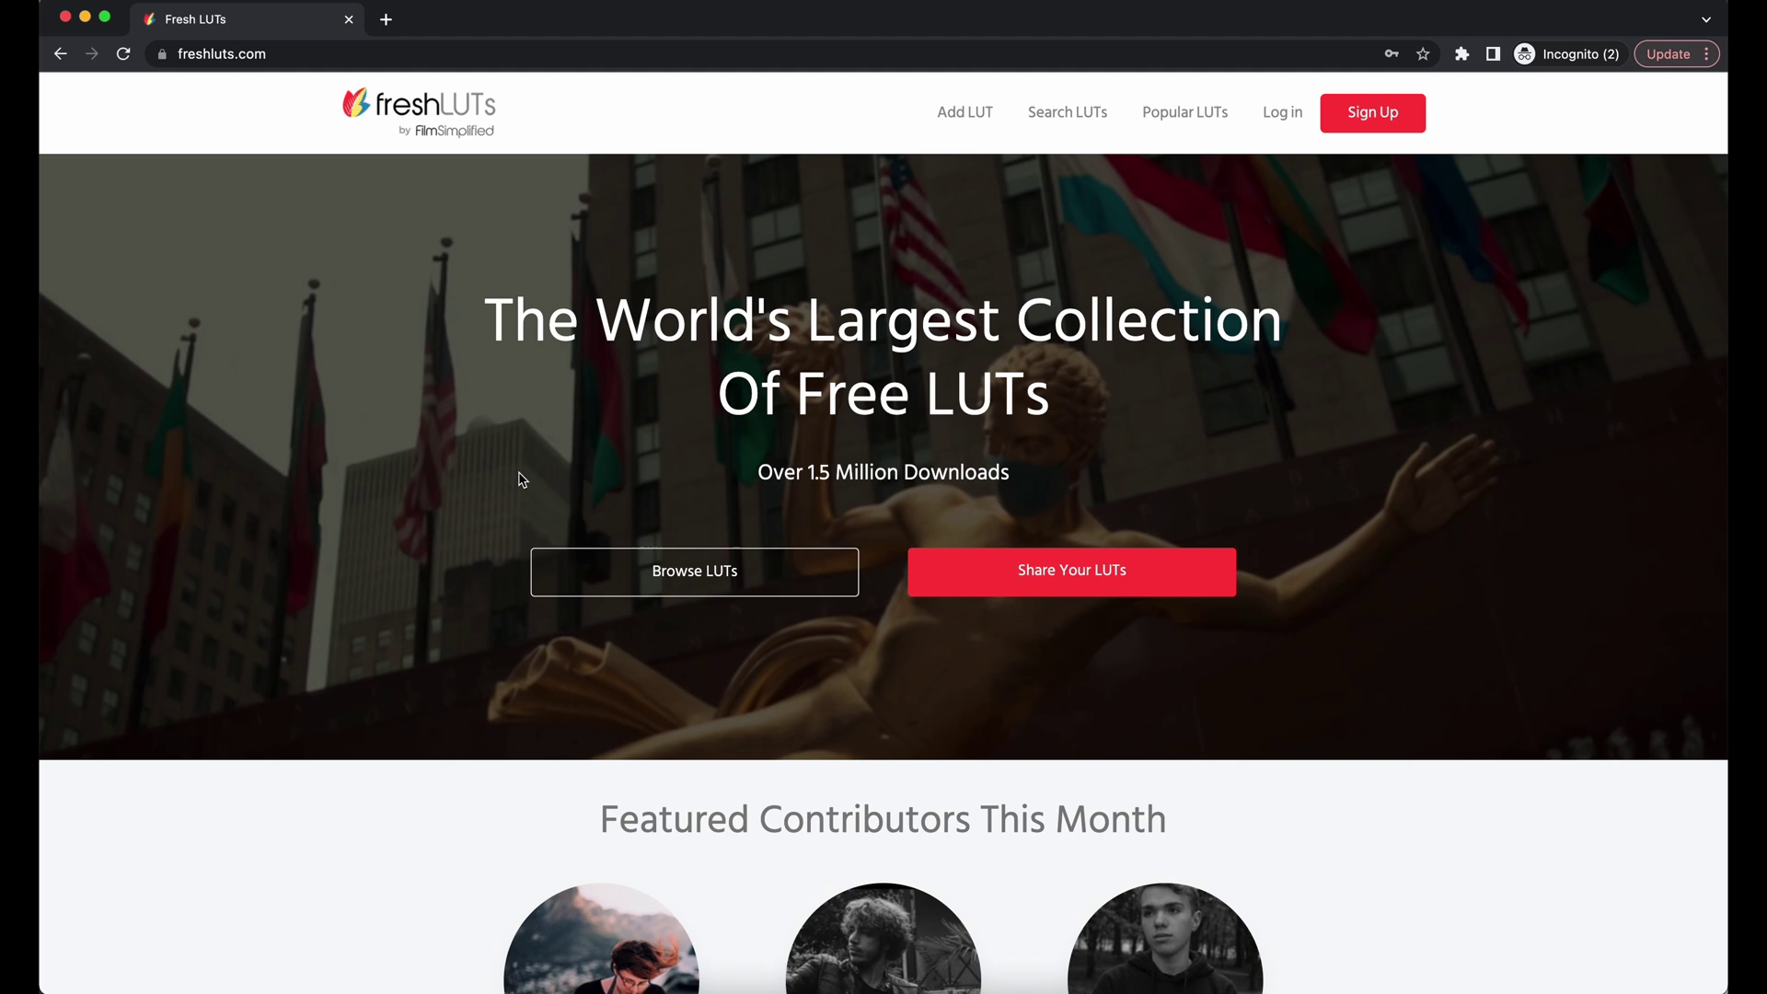
scroll(1053, 592, "down", 2)
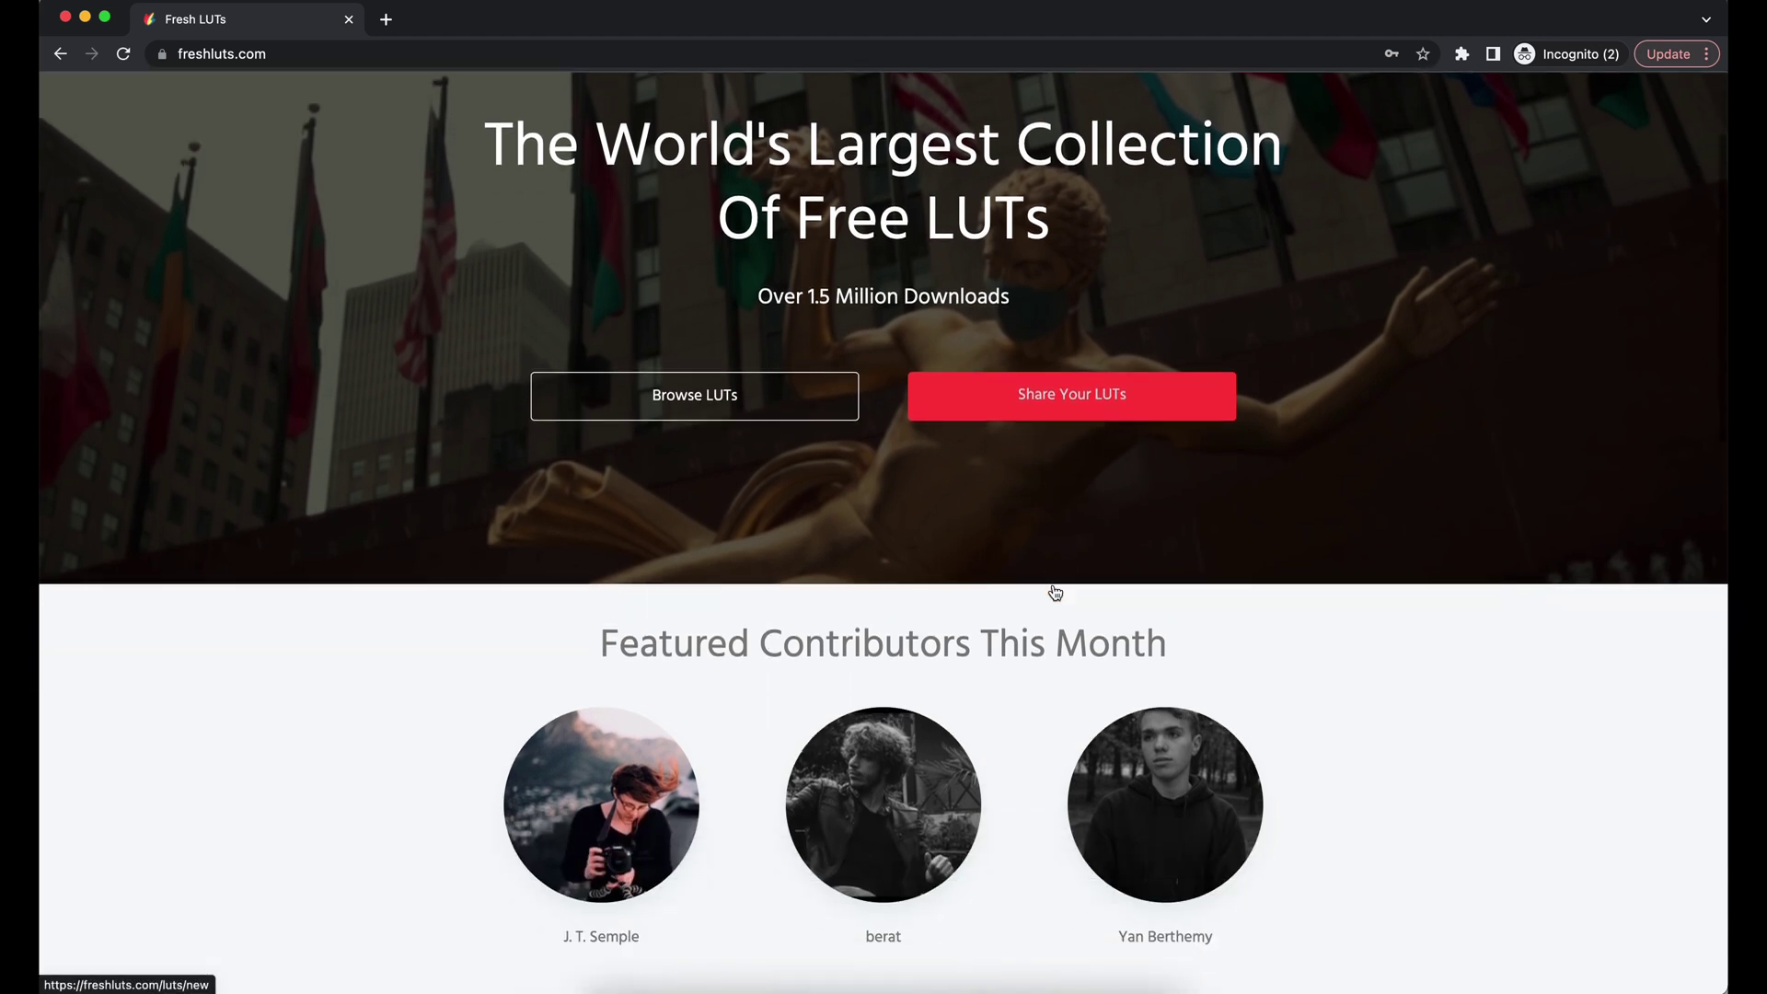
scroll(1054, 592, "down", 2)
scroll(1053, 593, "down", 4)
scroll(1054, 592, "down", 1)
scroll(1052, 593, "down", 3)
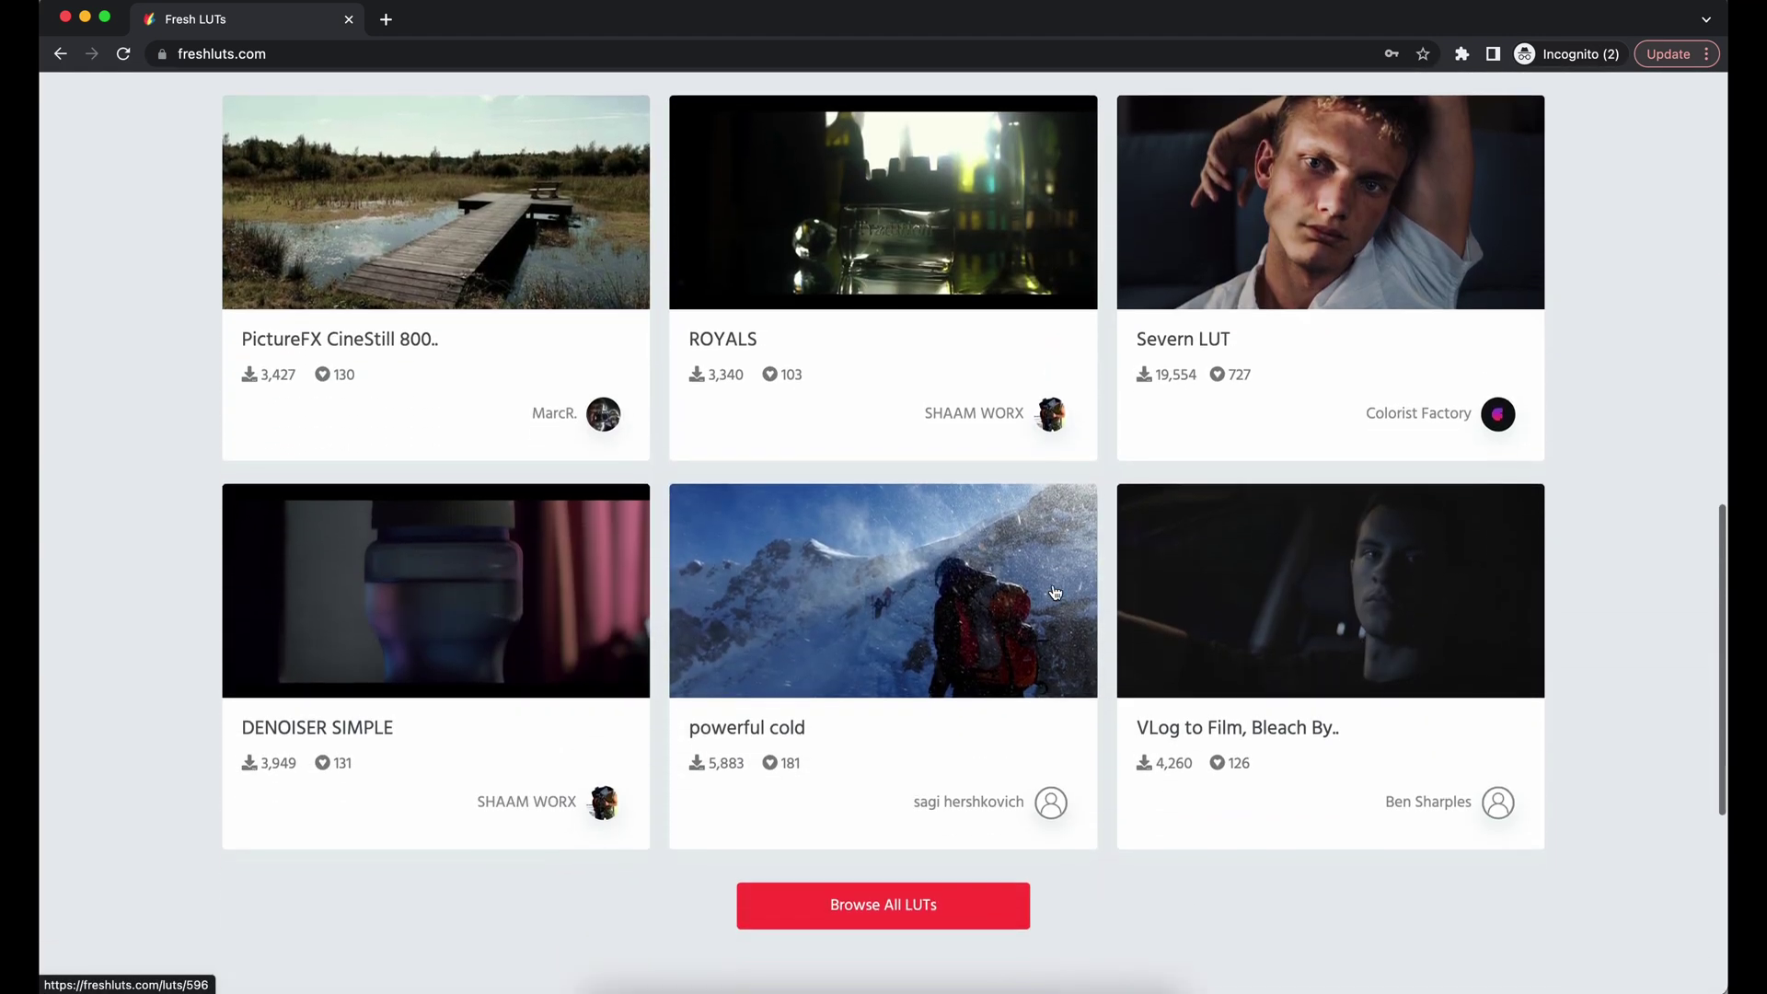
scroll(1027, 621, "down", 2)
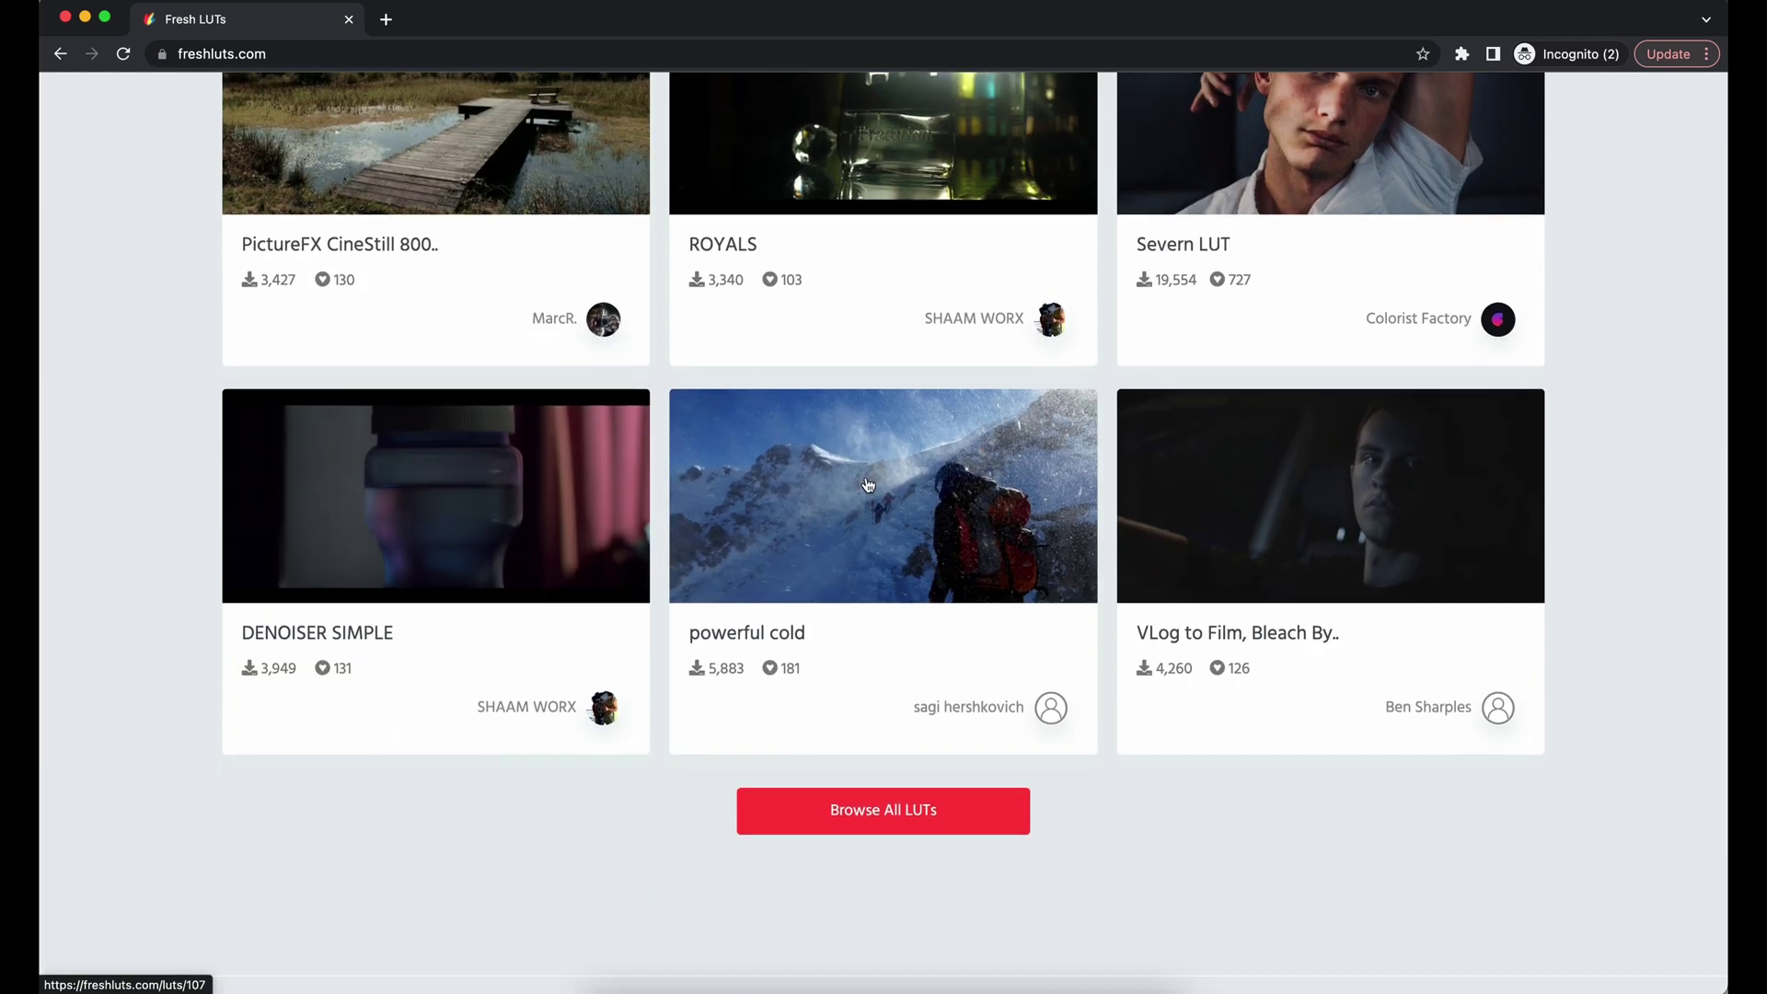
scroll(867, 484, "up", 2)
scroll(867, 485, "up", 1)
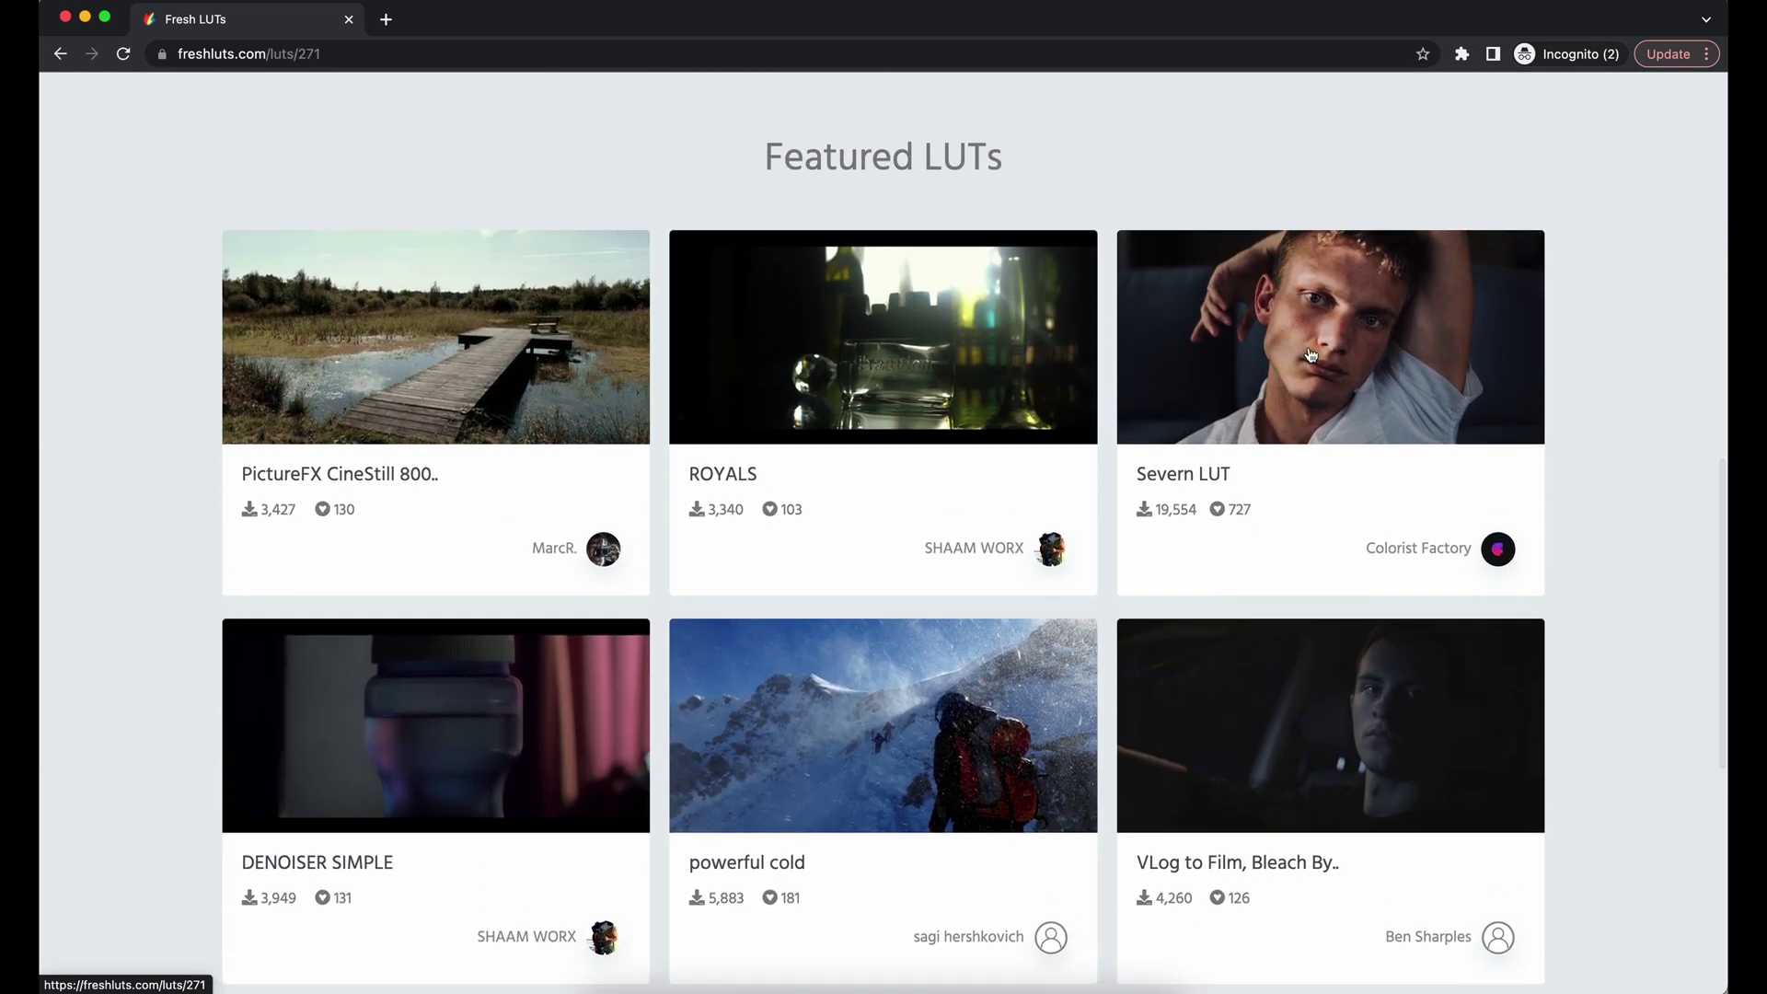
scroll(1034, 721, "down", 2)
scroll(1034, 722, "down", 2)
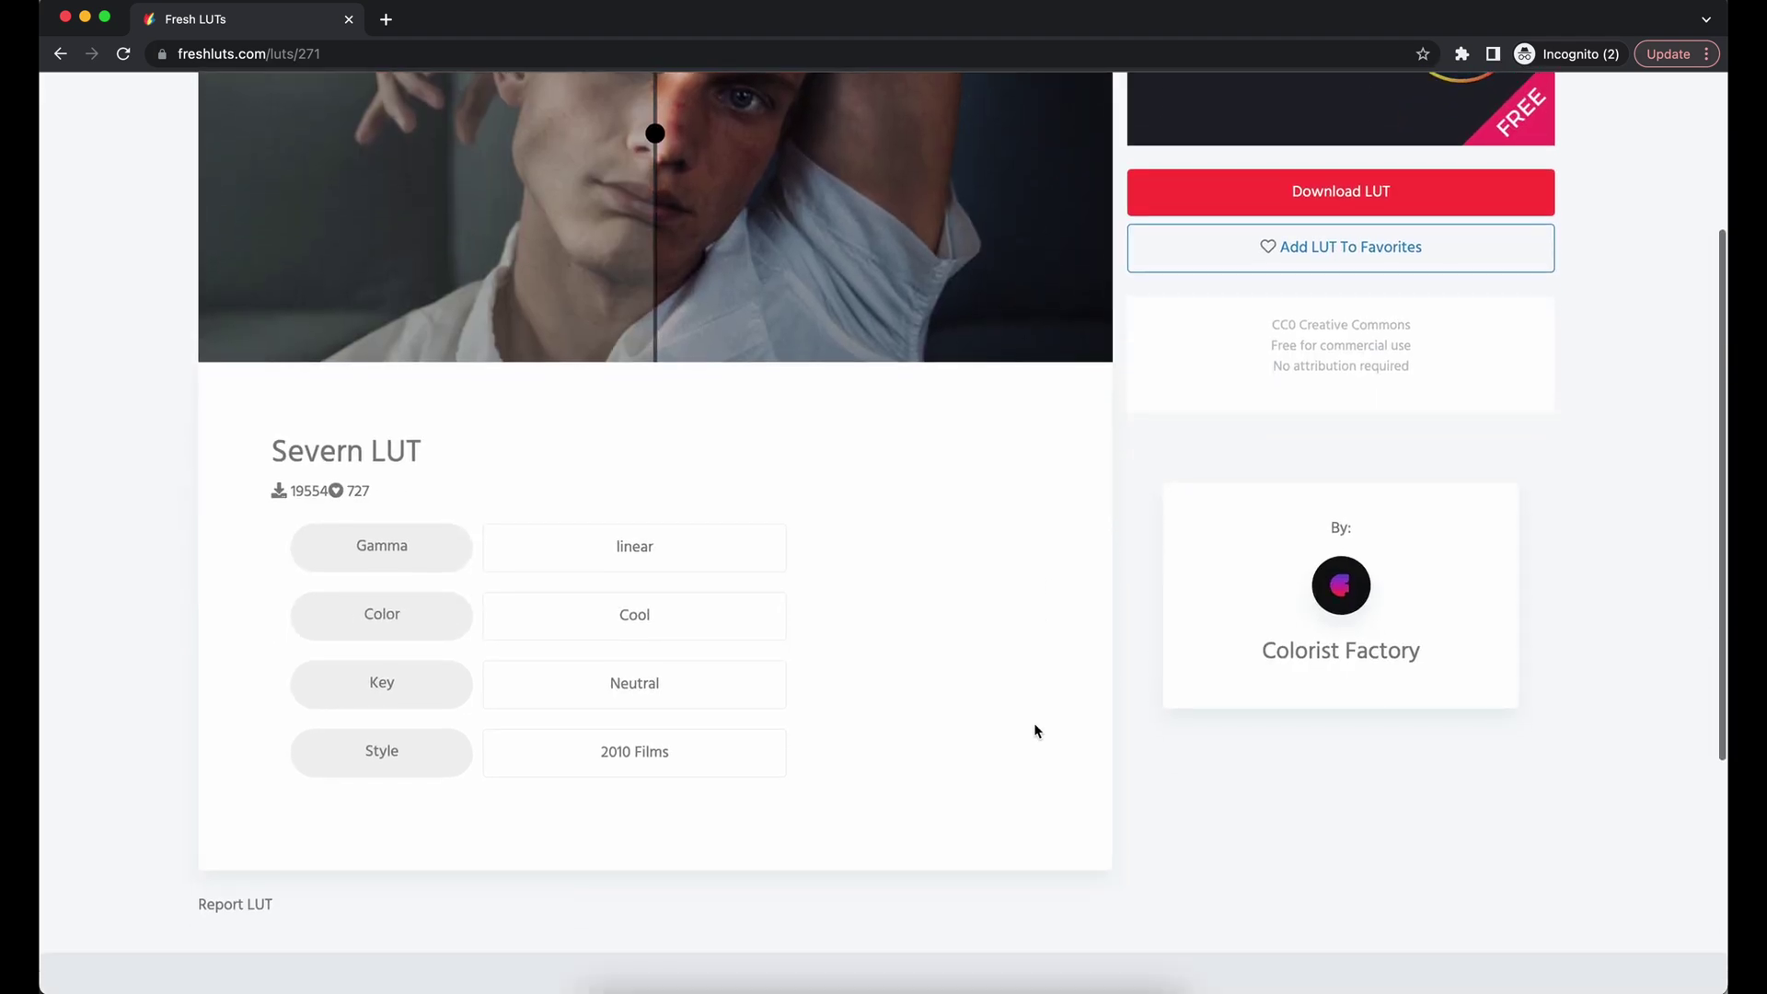
scroll(1034, 731, "up", 3)
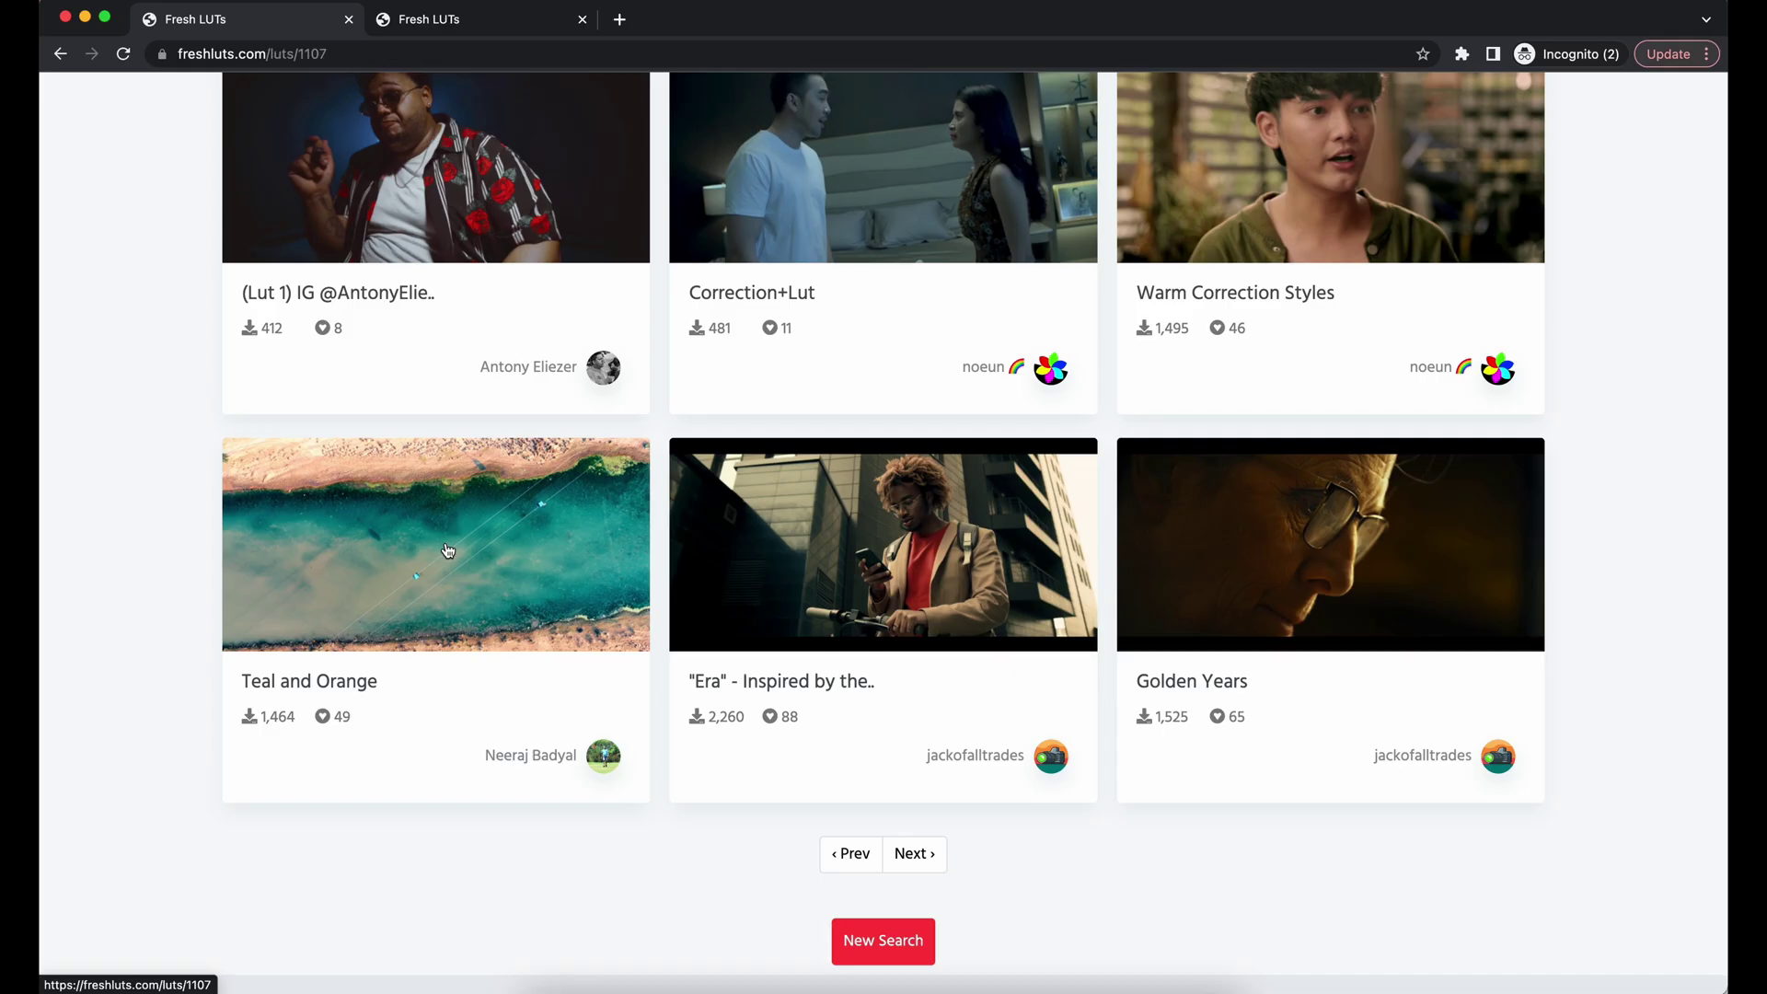
- Preview the Teal and Orange LUT's before/after comparison with the split slider
left_click(446, 549)
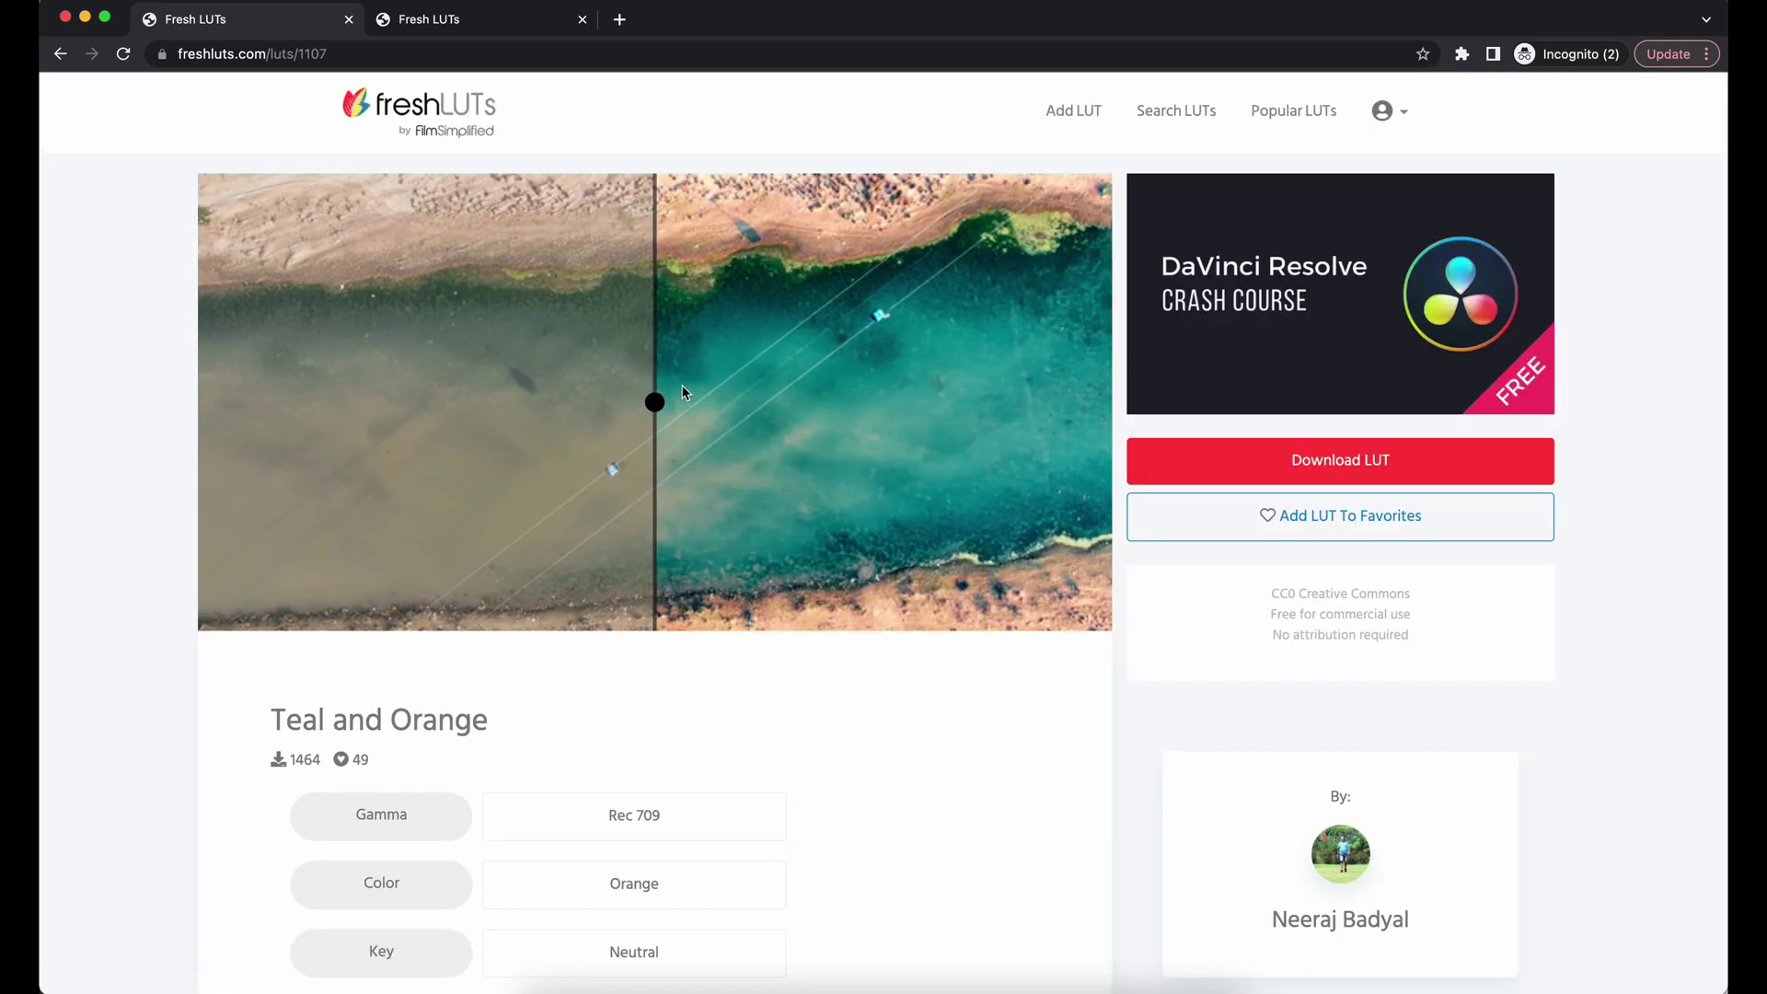
mouse_move(661, 400)
left_mouse_down()
mouse_move(986, 399)
mouse_move(316, 399)
mouse_move(1007, 402)
mouse_move(401, 419)
left_mouse_up()
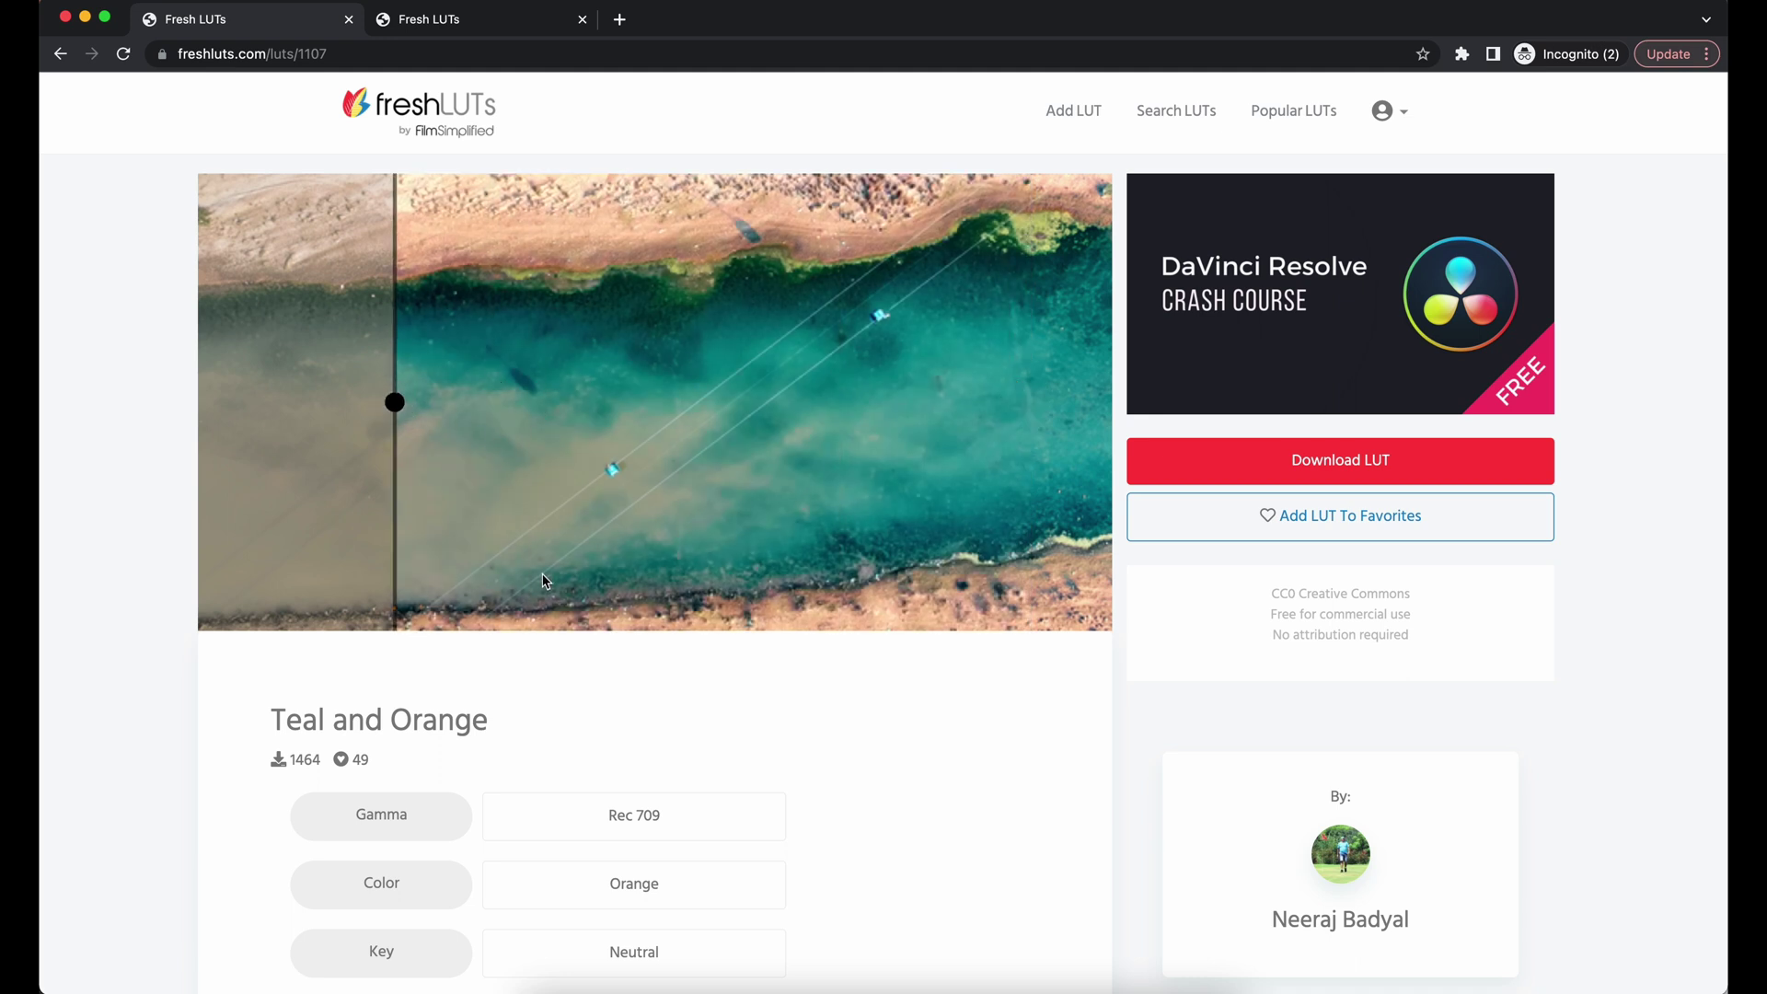
scroll(542, 580, "down", 3)
scroll(542, 580, "up", 3)
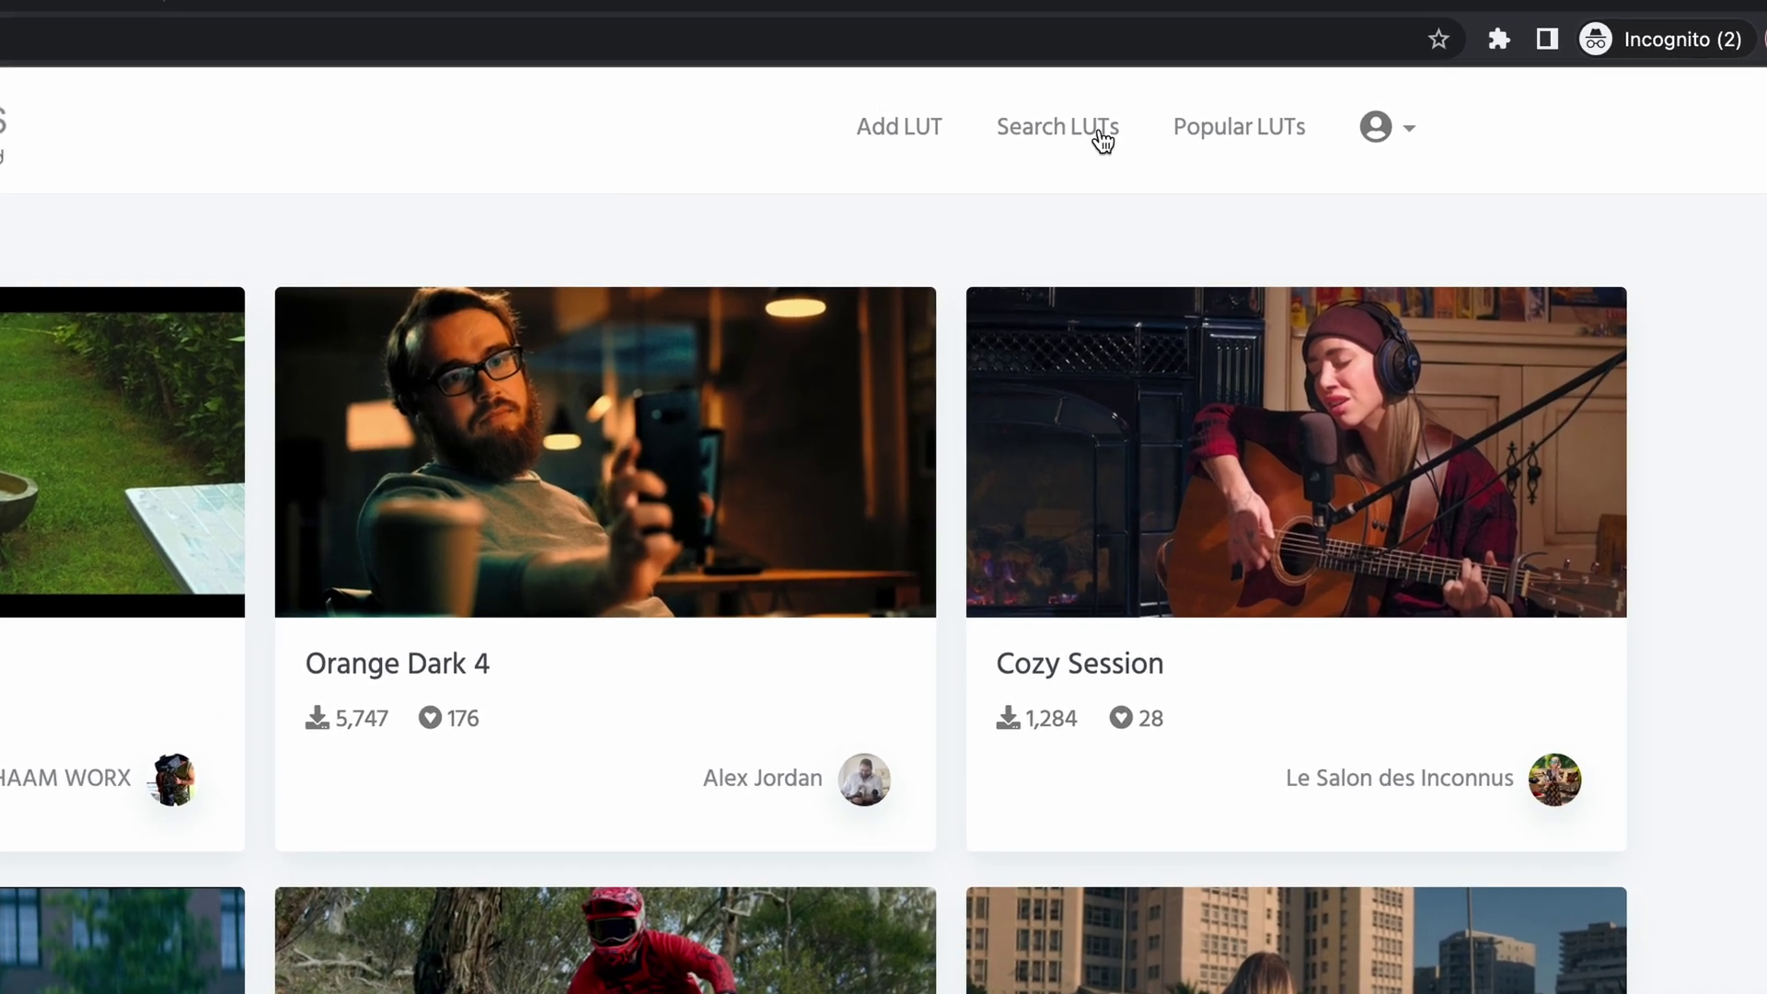
- Filter the freshLUTs search to Rec 709 gamma
left_click(574, 237)
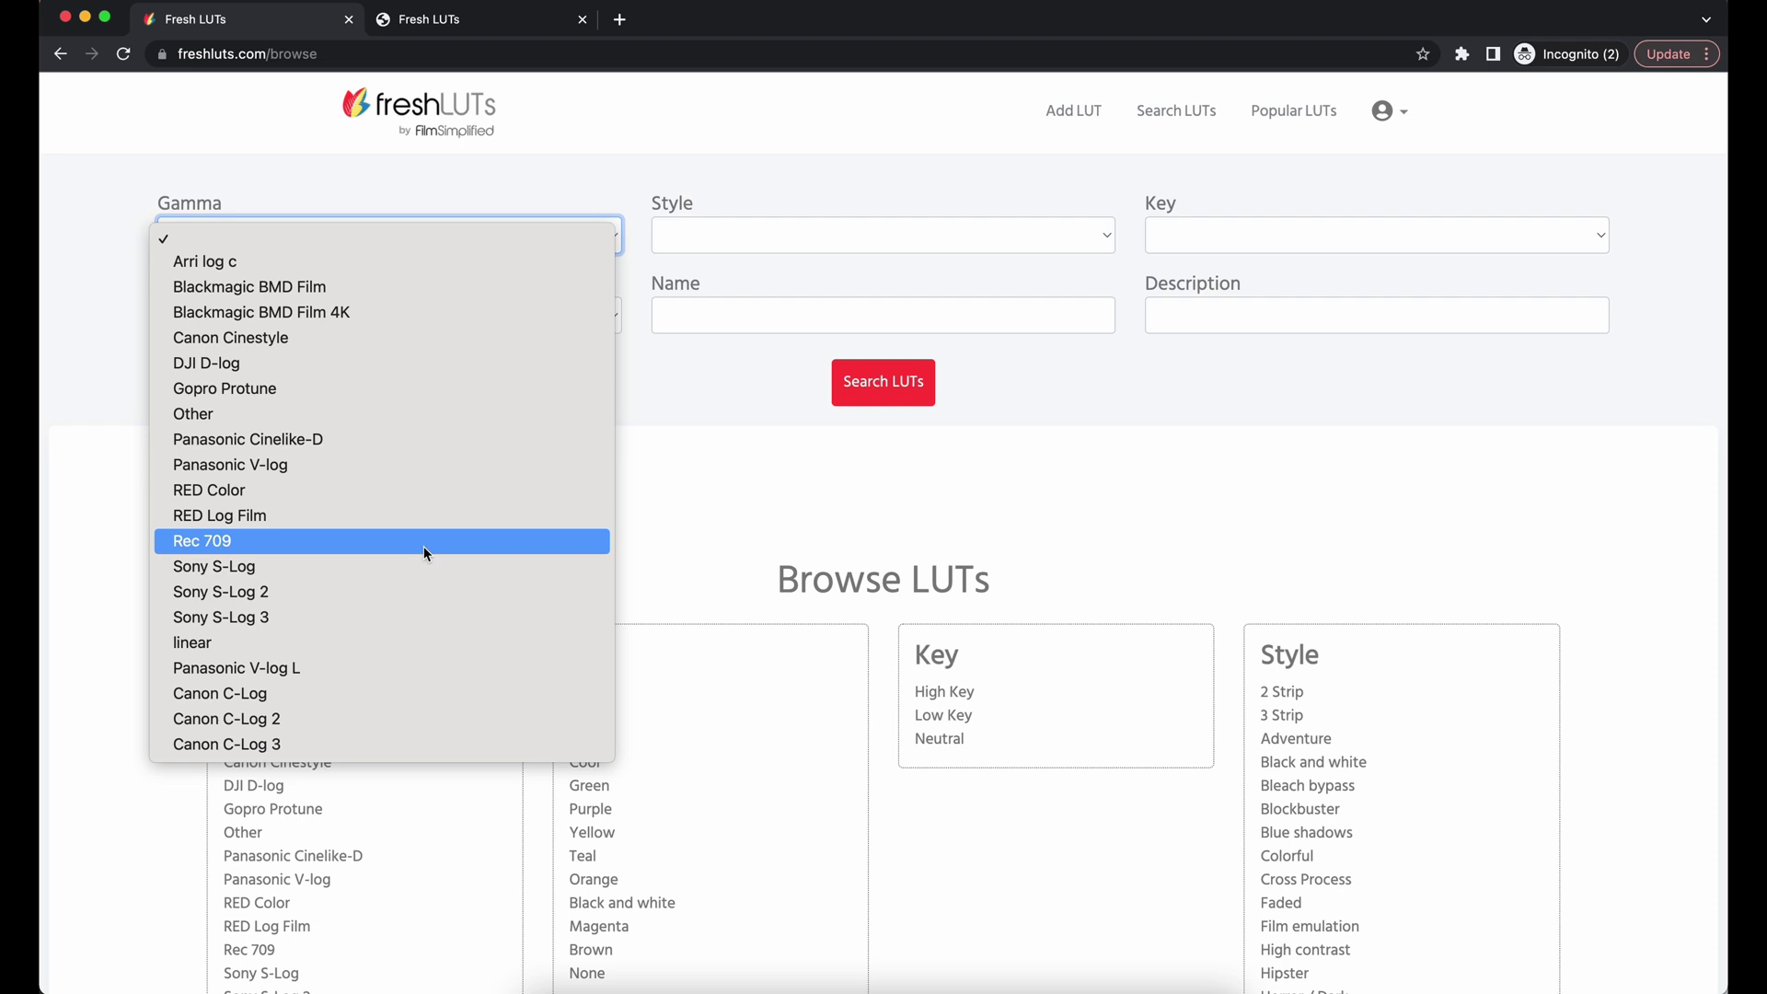
left_click(422, 545)
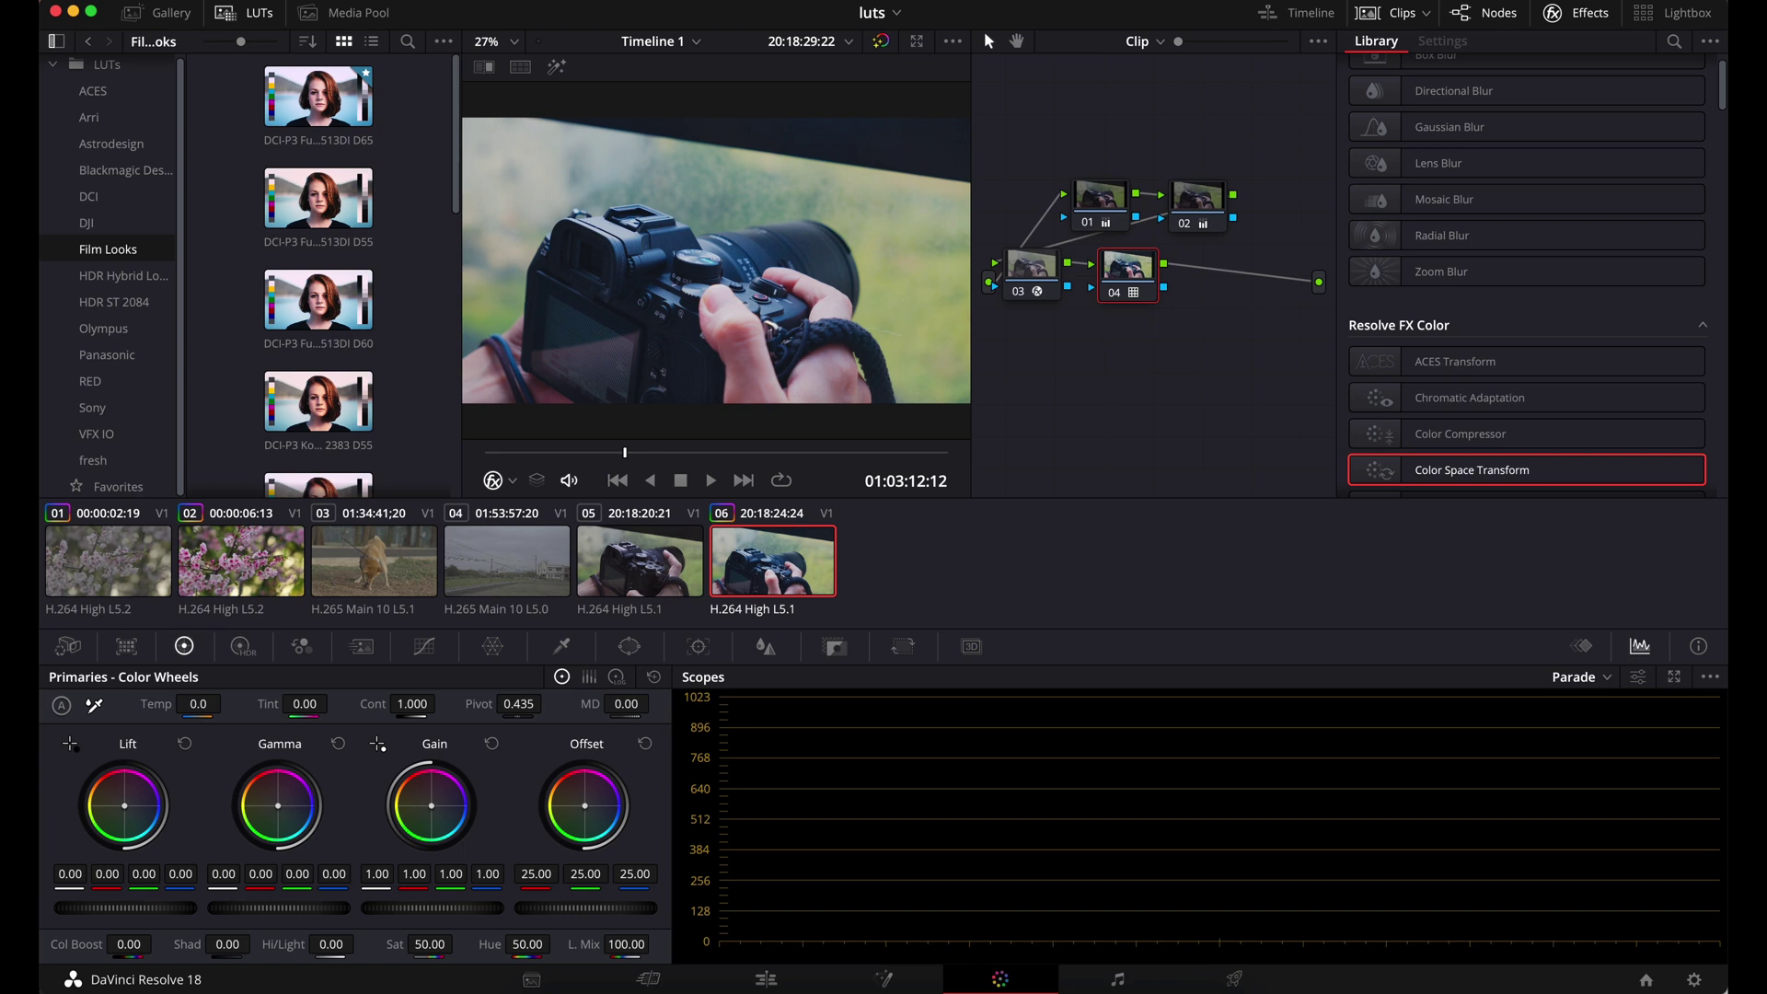
- Reveal Resolve's LUT folder in Finder from Color Management project settings
left_click(1695, 980)
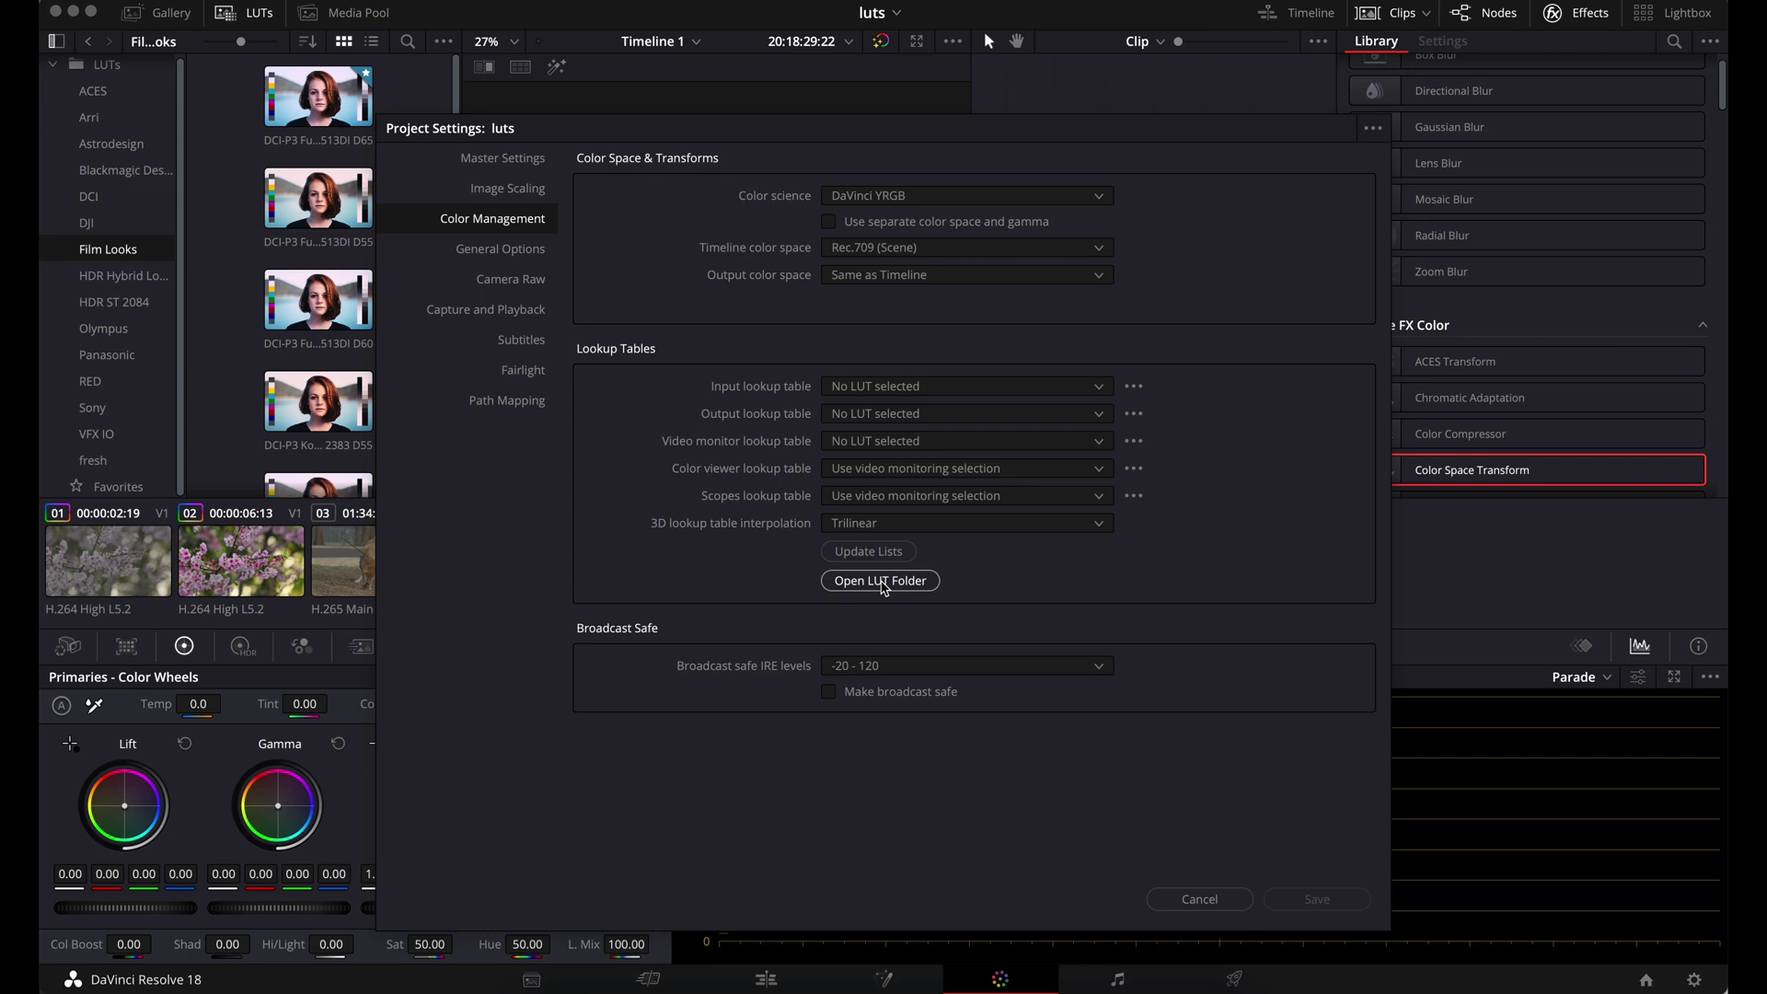
left_click(881, 582)
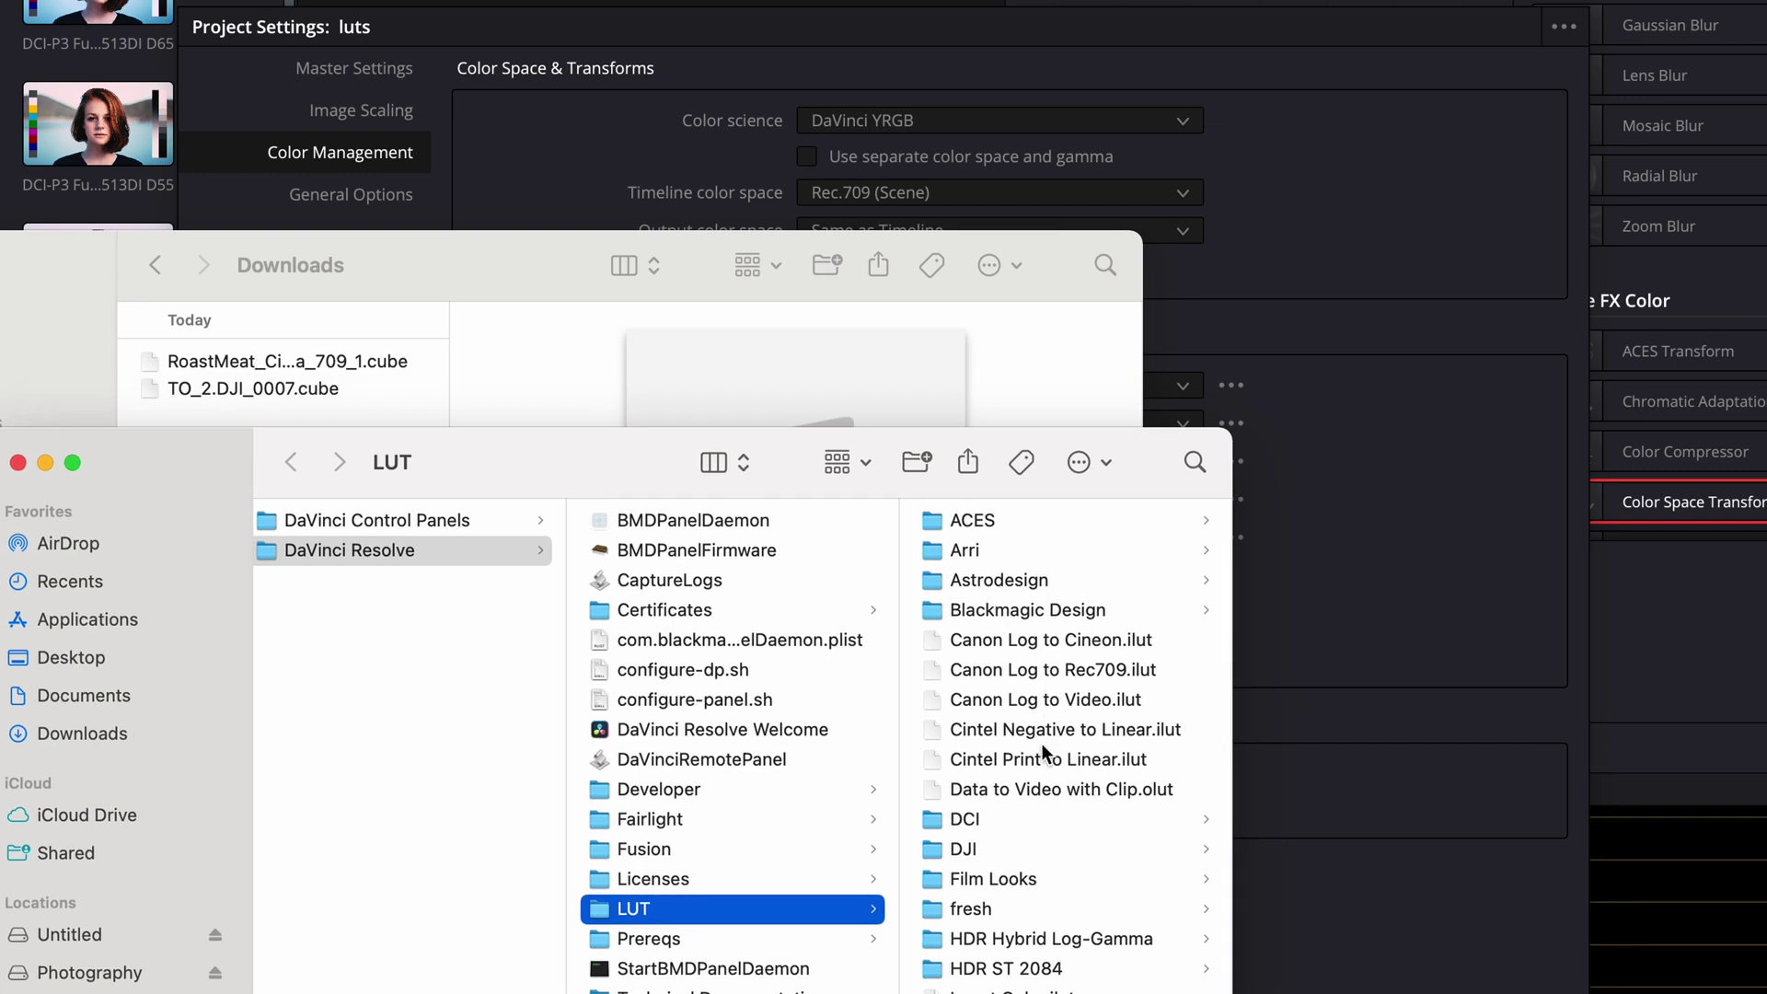
- Move the RoastMeat .cube file from Downloads into the LUT folder
mouse_move(321, 357)
left_mouse_down()
mouse_move(996, 914)
mouse_move(979, 907)
left_mouse_up()
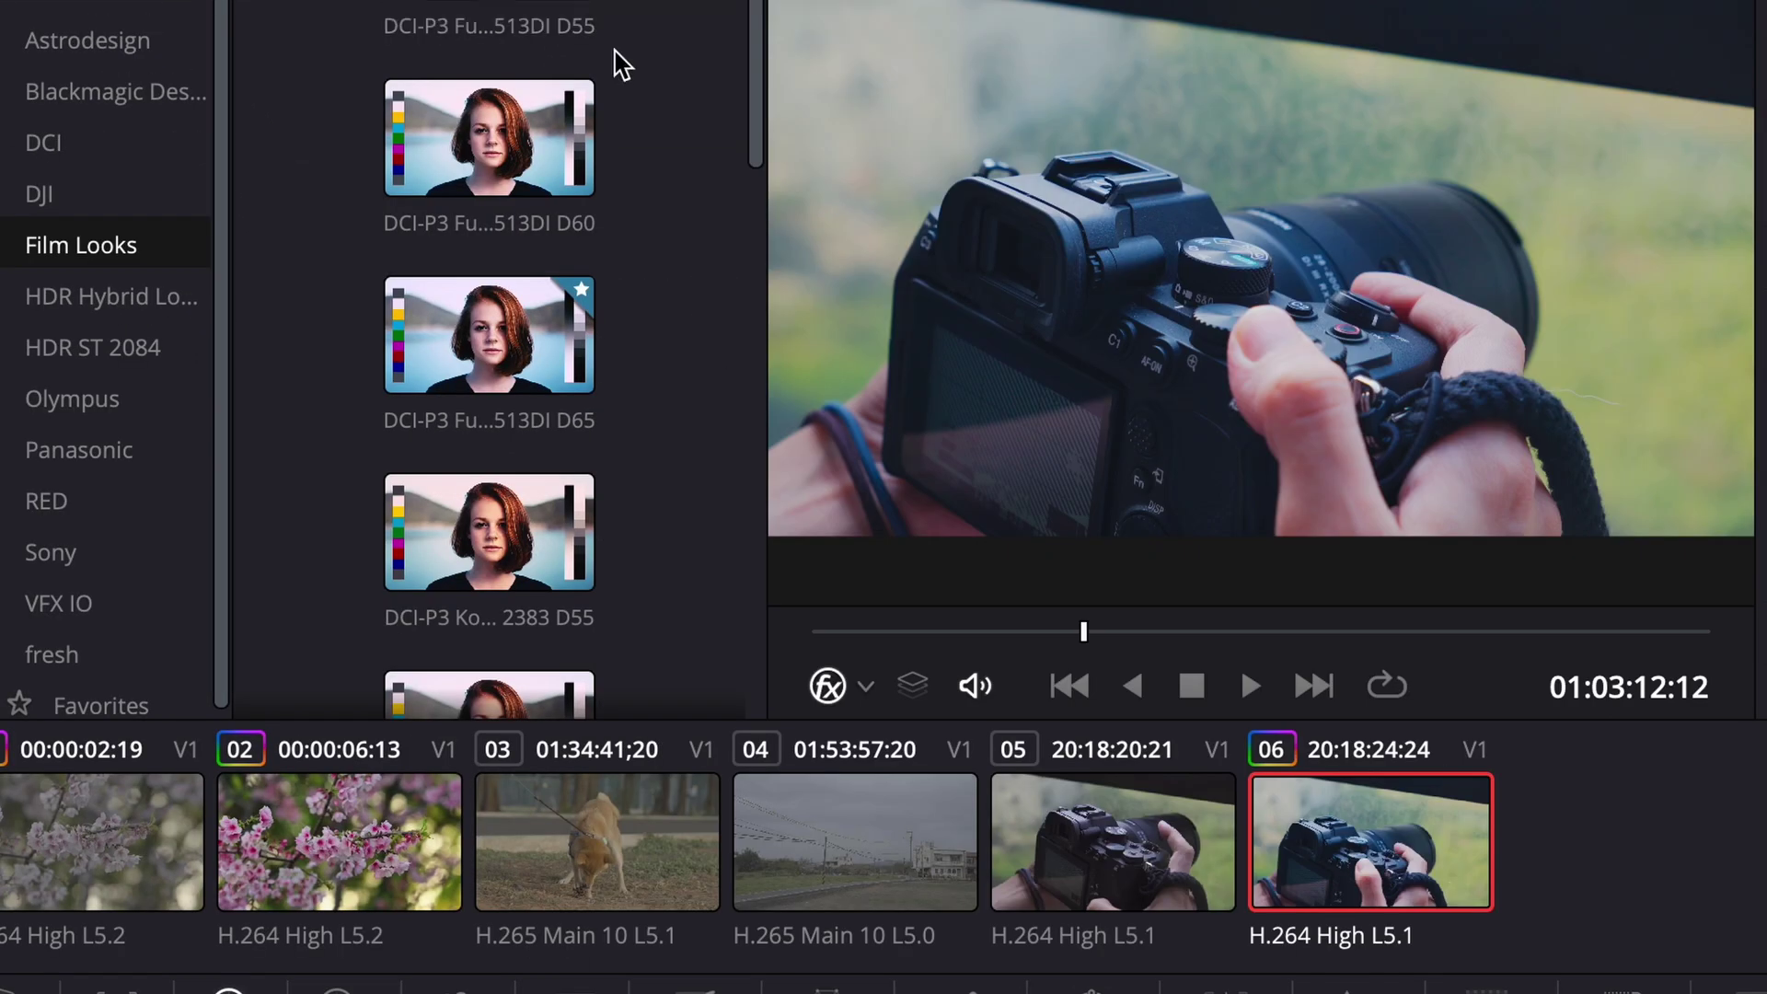
scroll(497, 242, "down", 1)
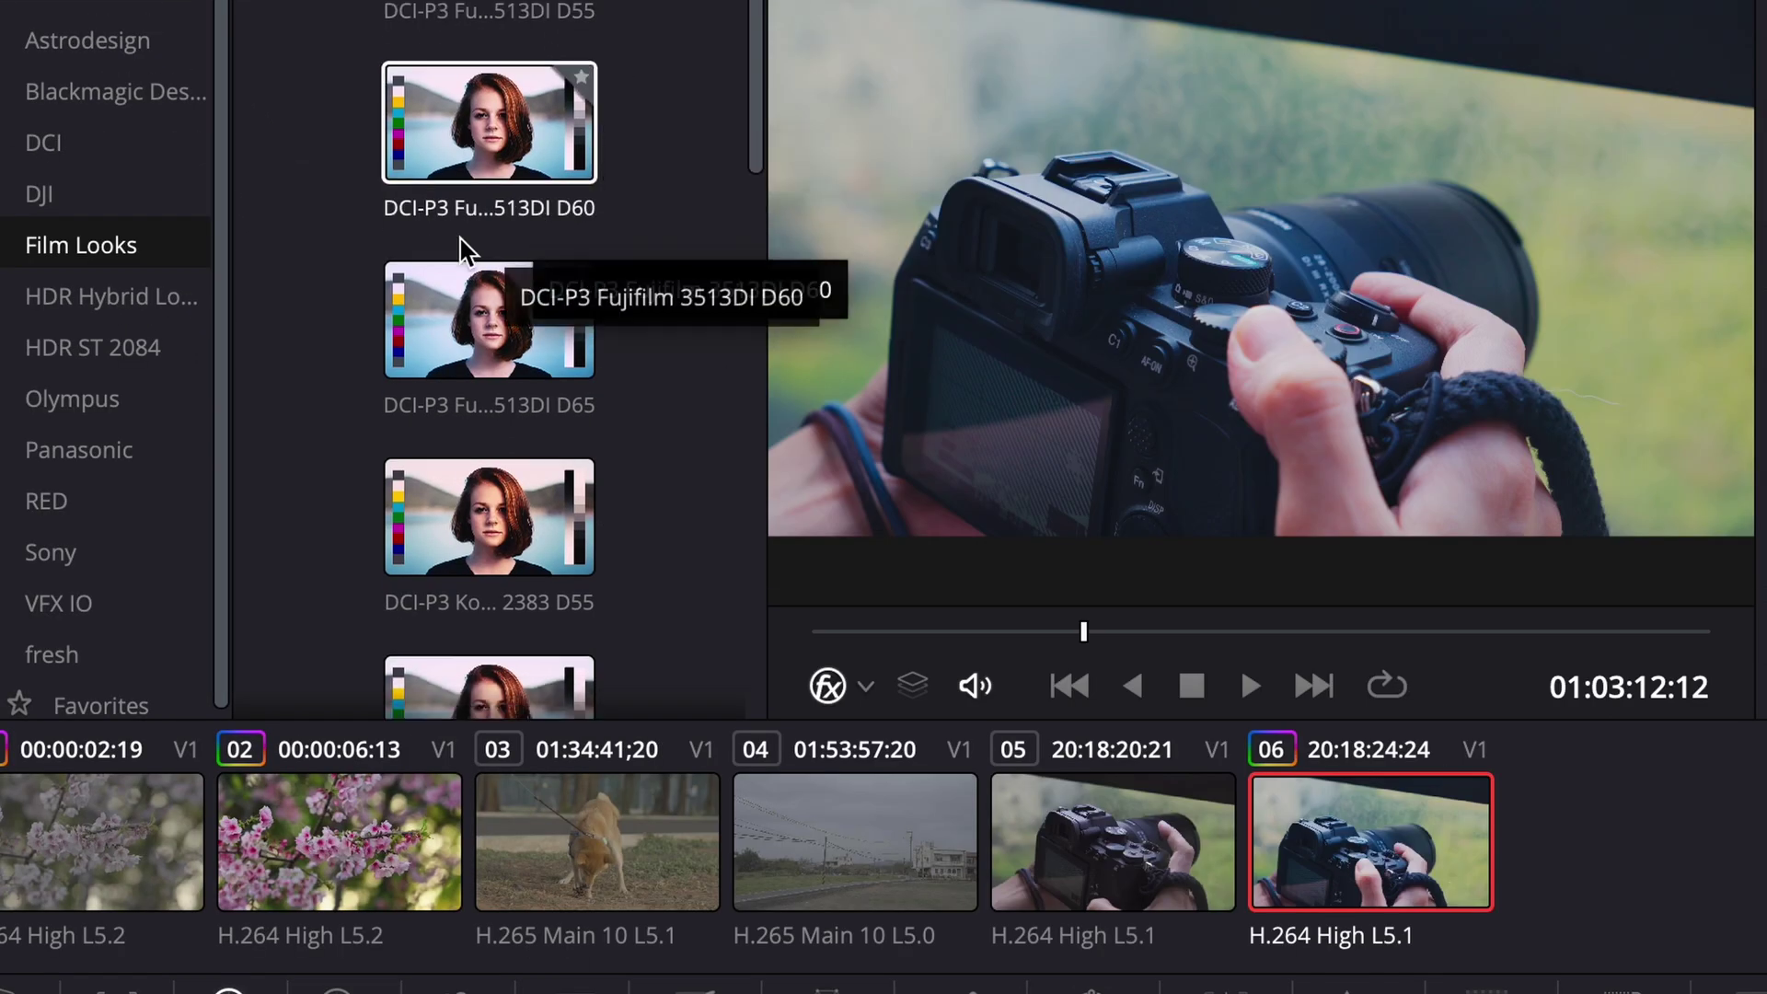
- Show the LUTs in the fresh collection
left_click(58, 658)
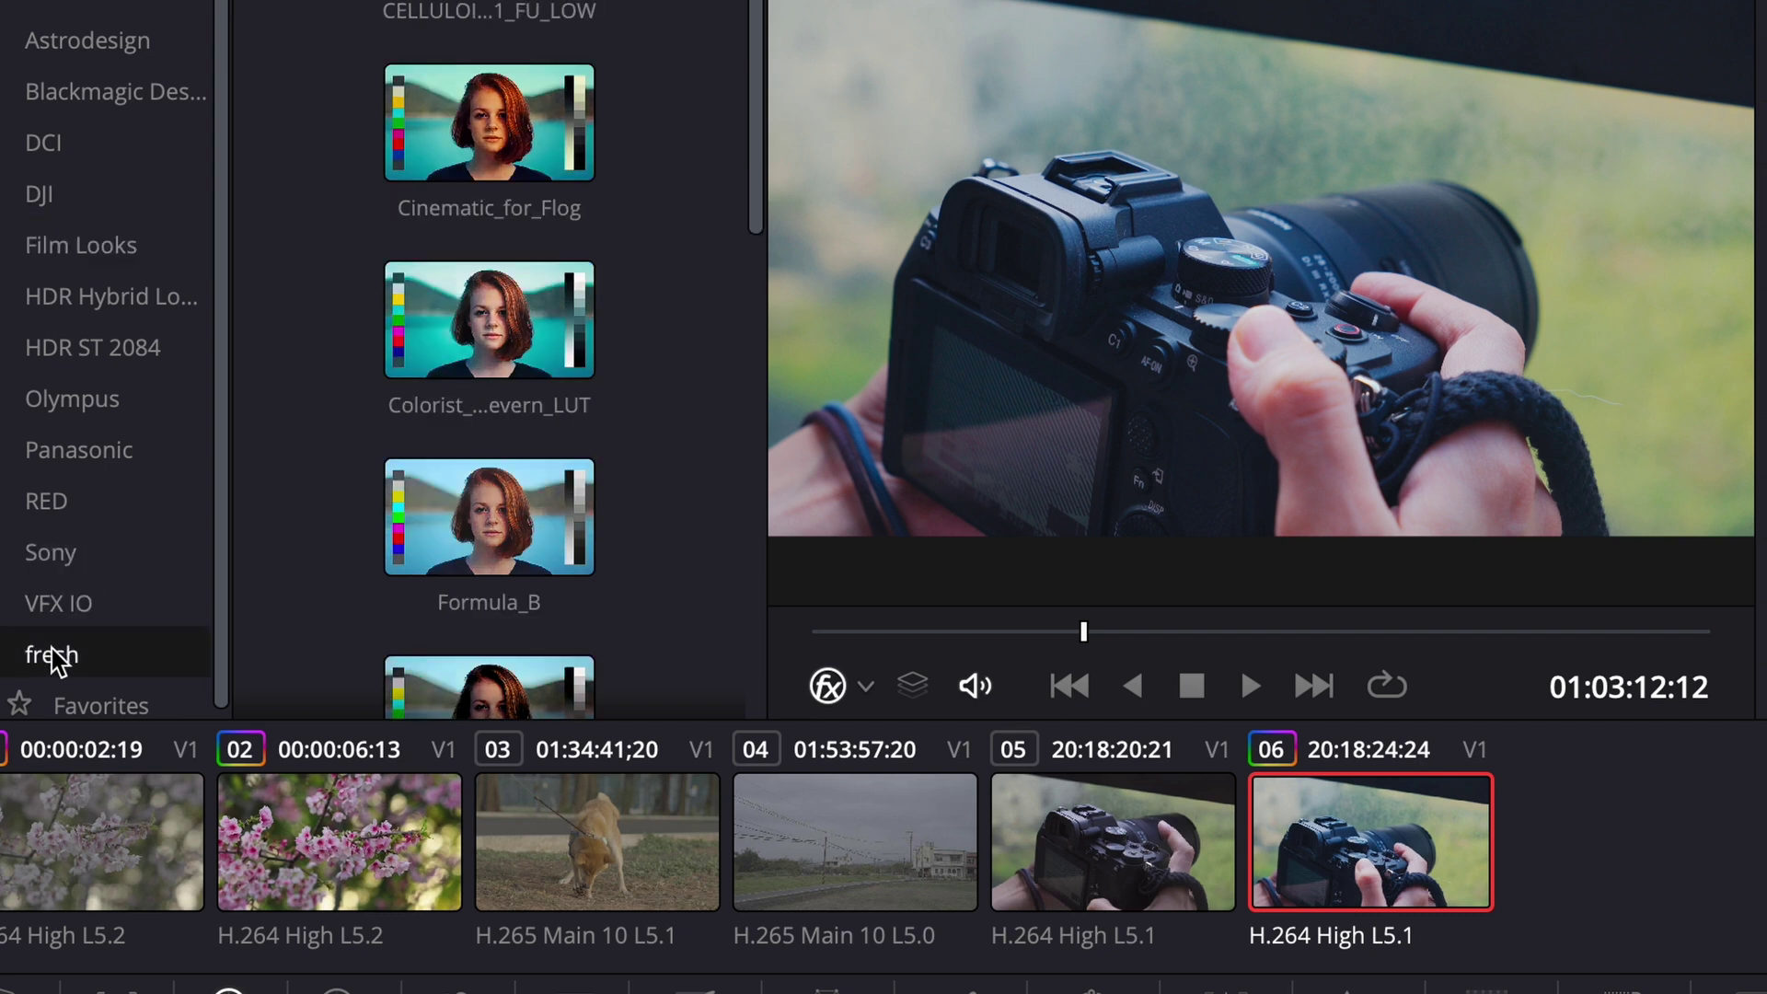
scroll(455, 453, "down", 2)
scroll(456, 453, "down", 3)
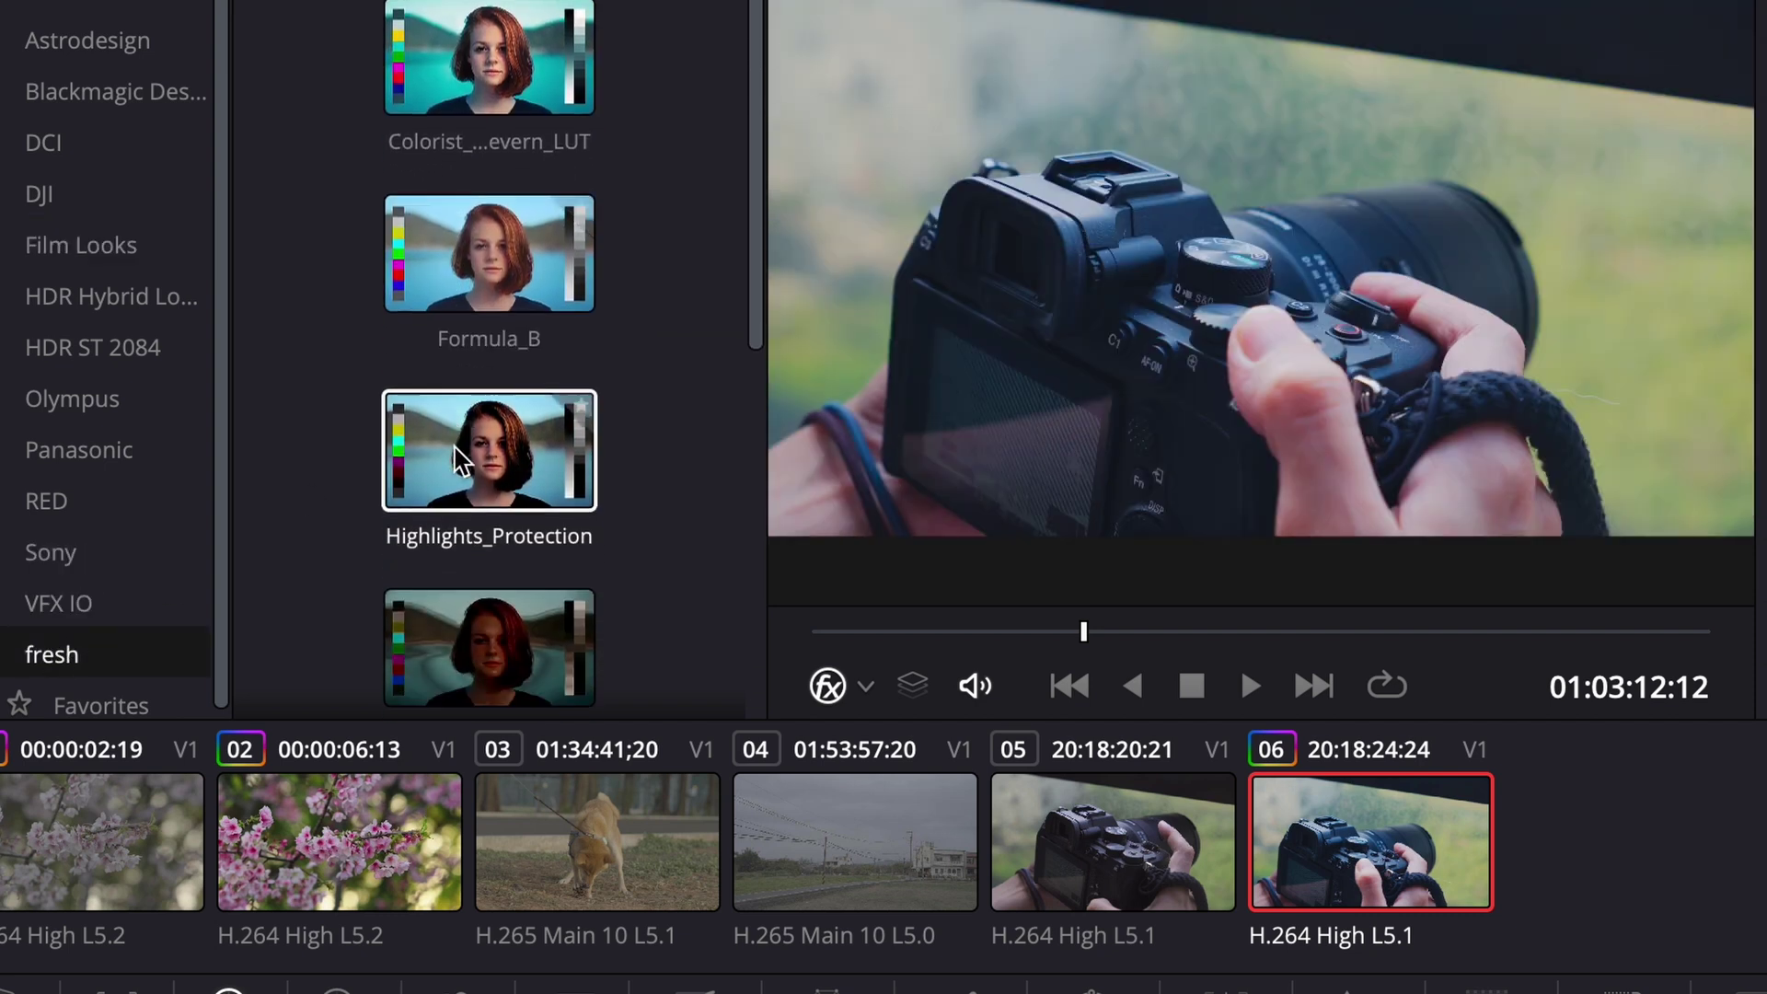
scroll(458, 463, "down", 5)
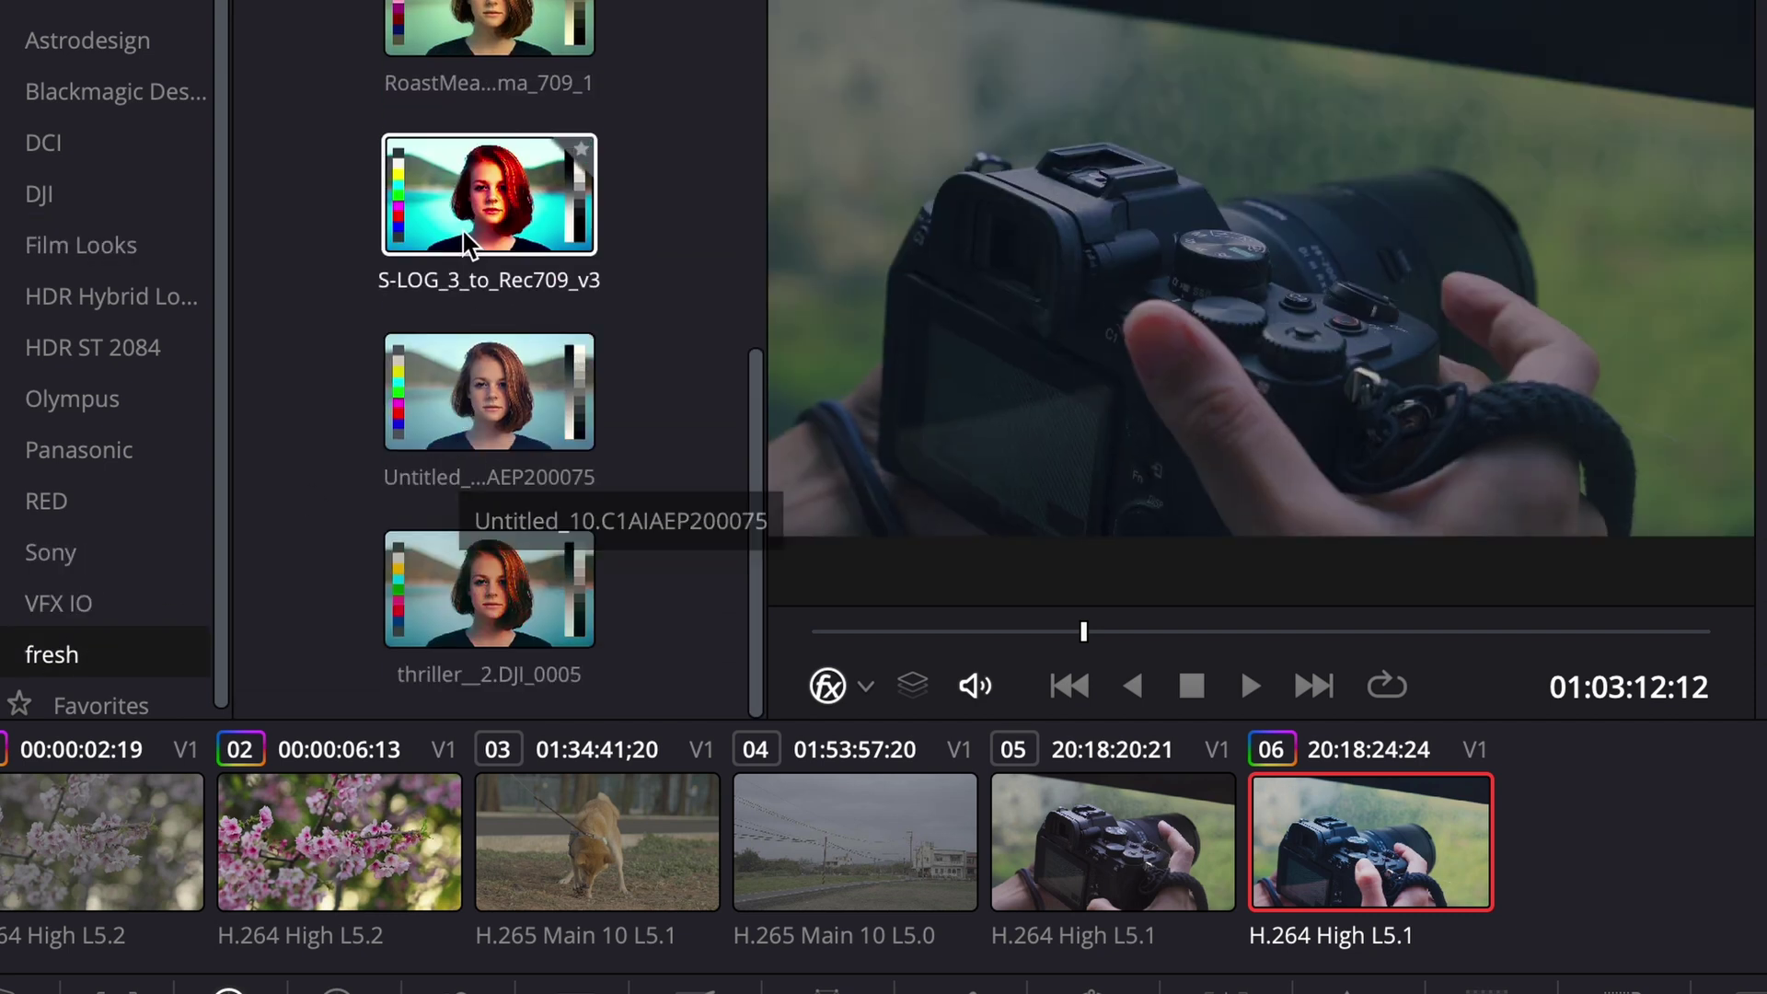
scroll(473, 277, "up", 3)
scroll(466, 244, "up", 1)
scroll(462, 236, "up", 1)
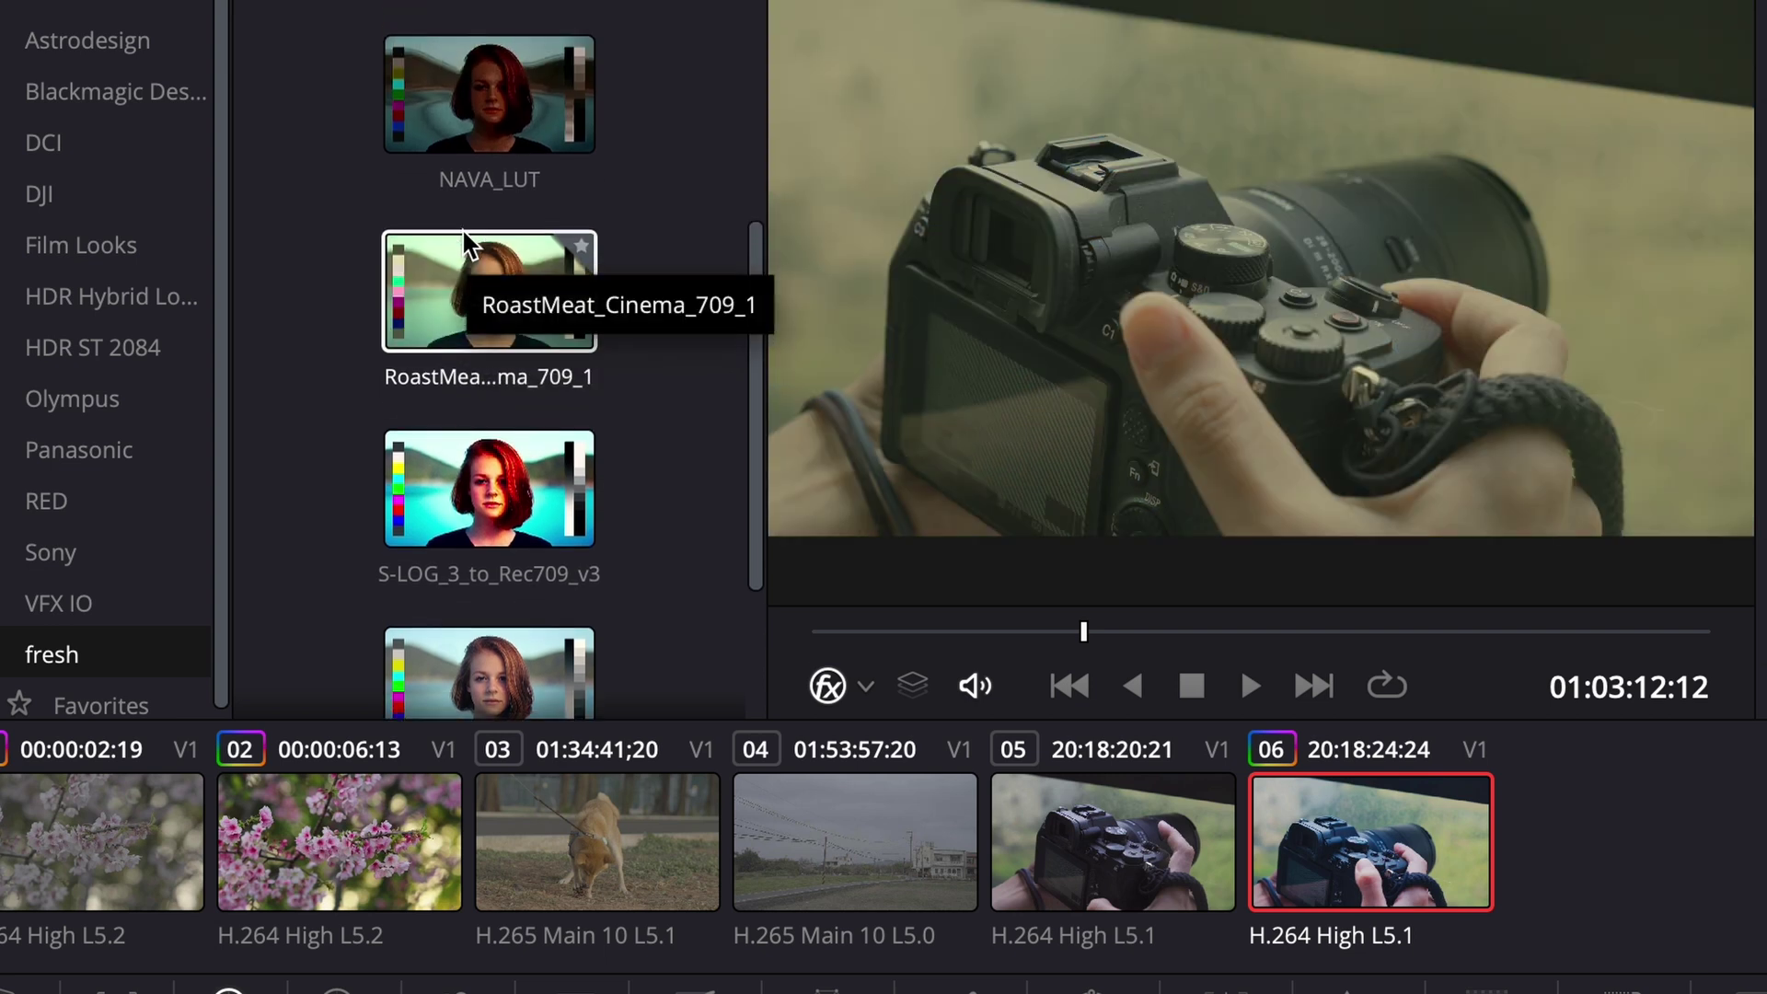